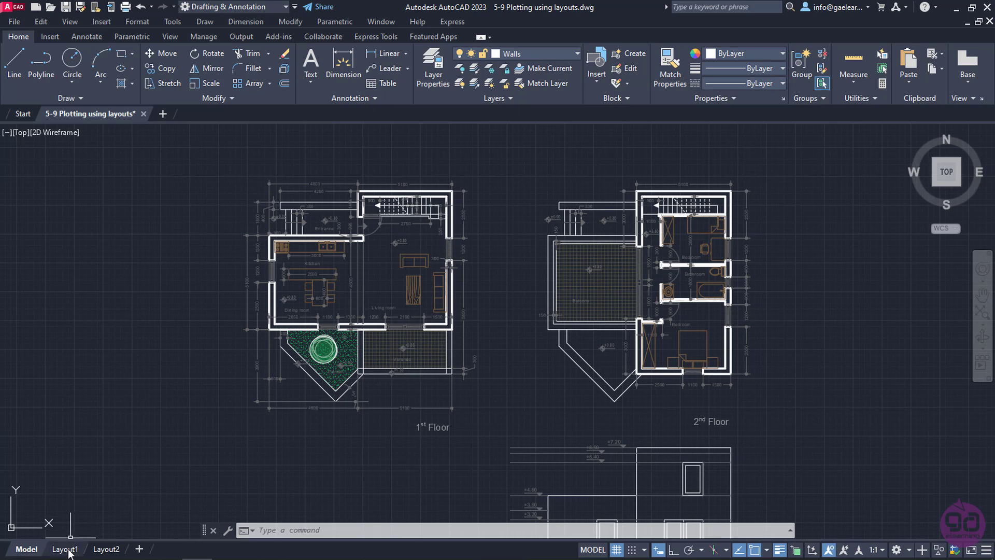
Get ready to add a new layout sheet from the + tab beside the layout tabs.
mouse_move(106, 551)
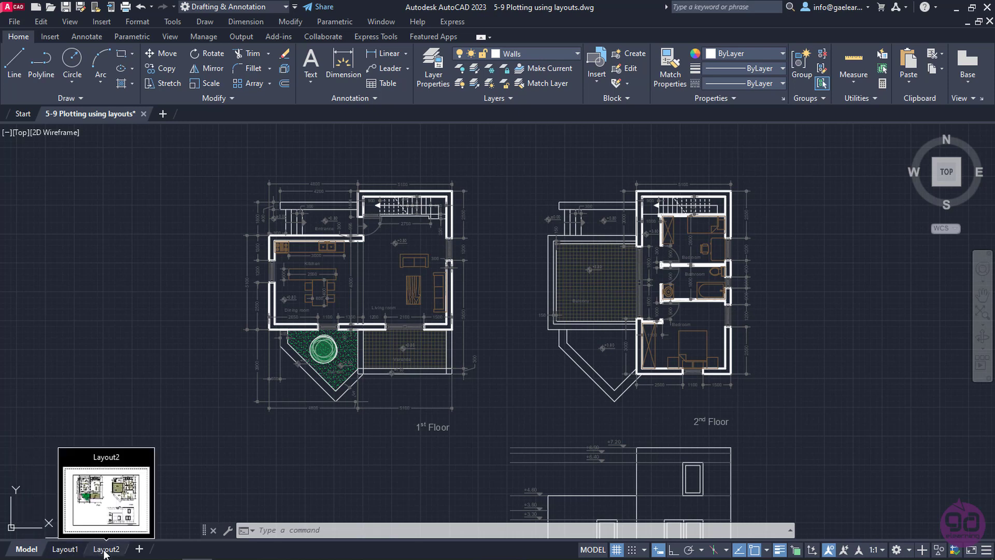
Add a new layout sheet, Layout3, and rename Layout1 to 'A4 size'.
click(136, 552)
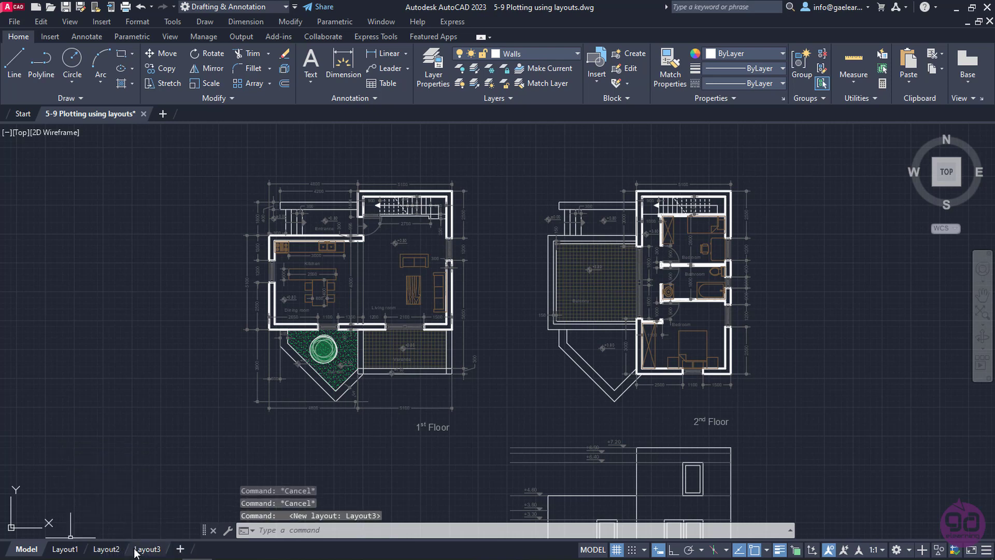
right_click(81, 548)
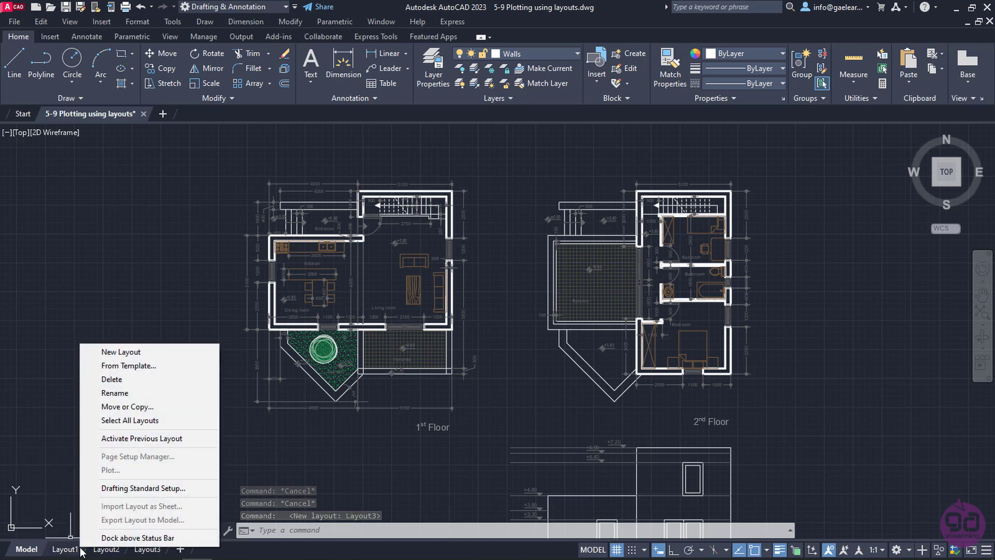
click(143, 395)
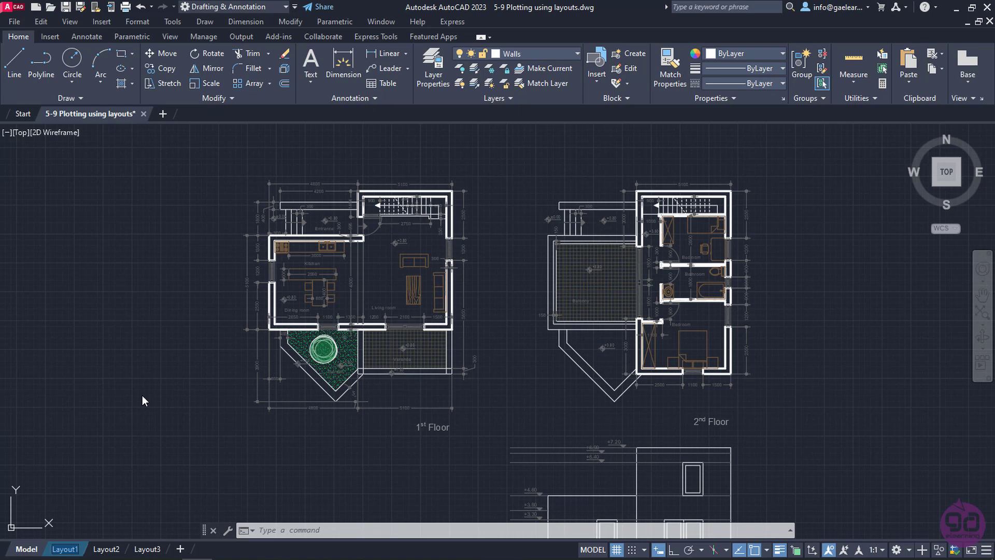
text(A)
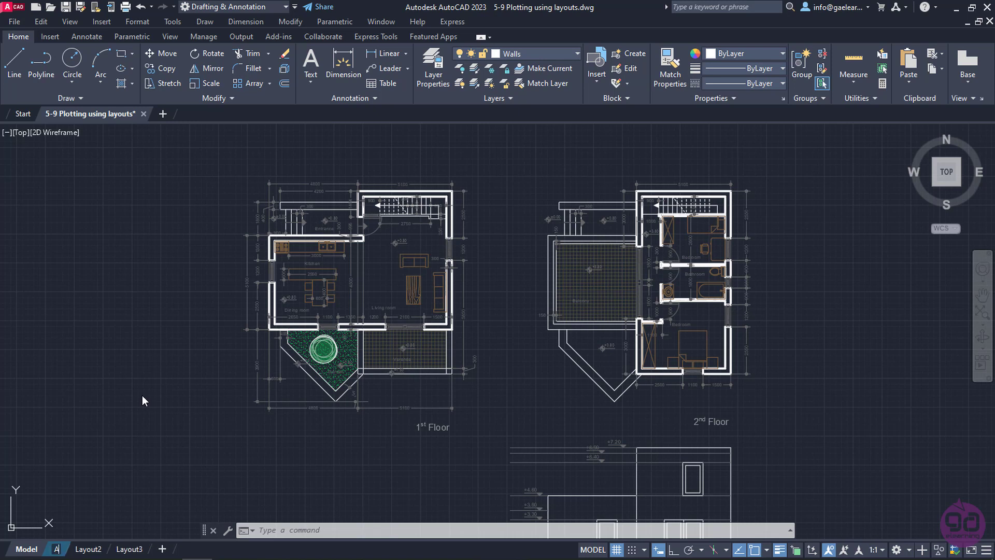
text(4 size)
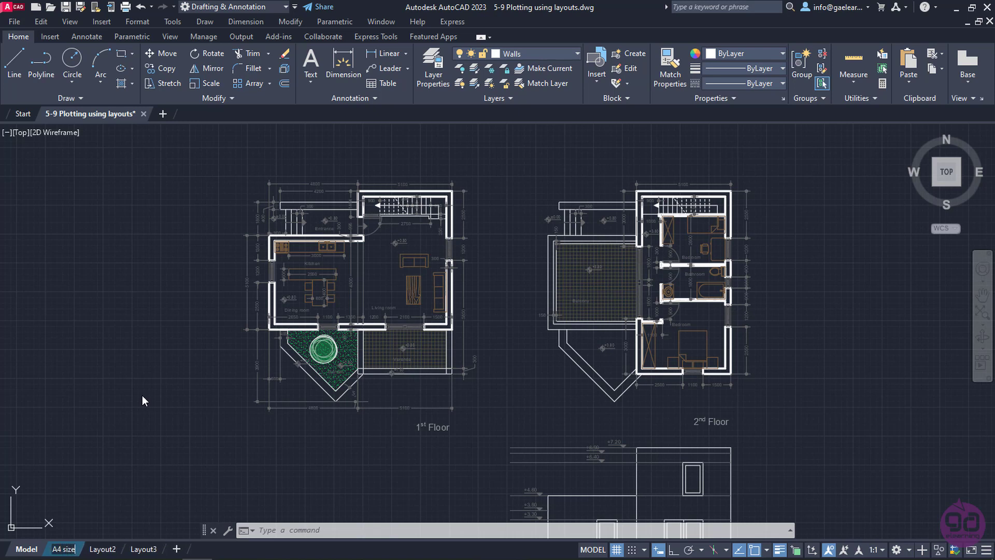
key(Return)
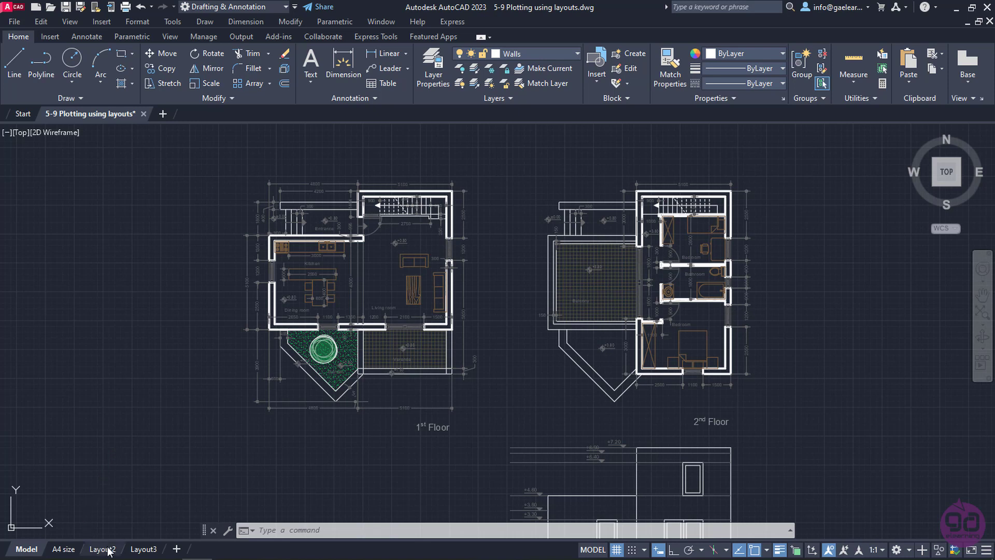
Delete the Layout3 sheet and confirm the deletion.
right_click(162, 551)
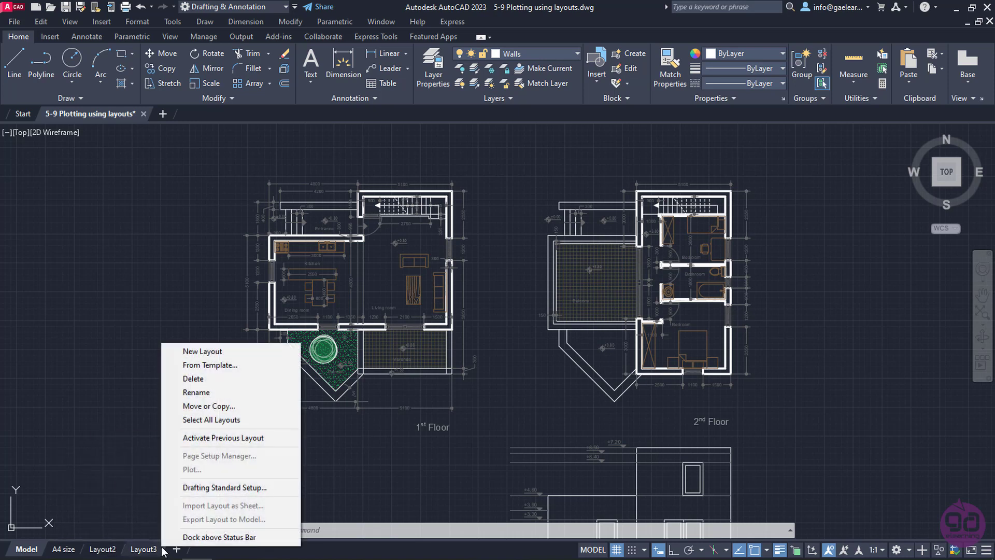
click(230, 383)
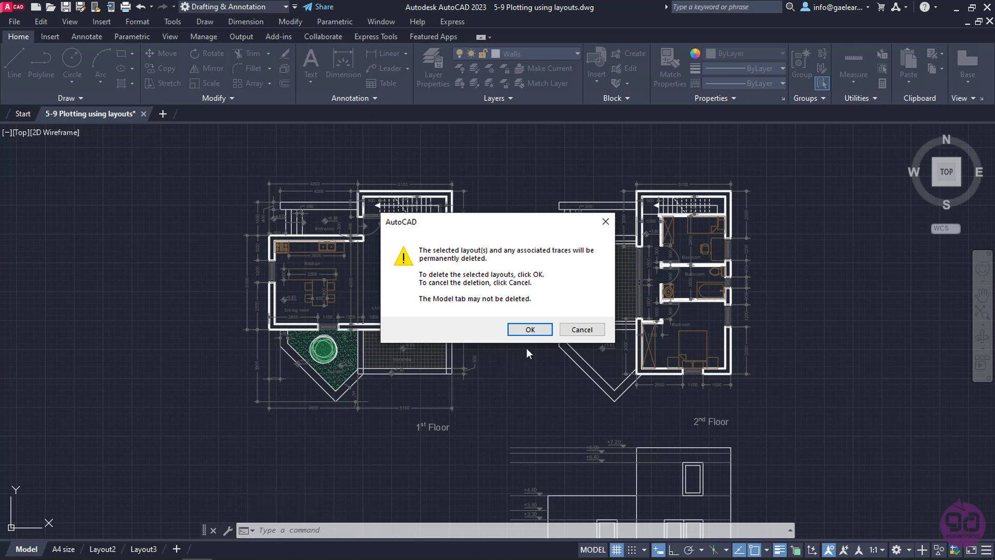
click(512, 328)
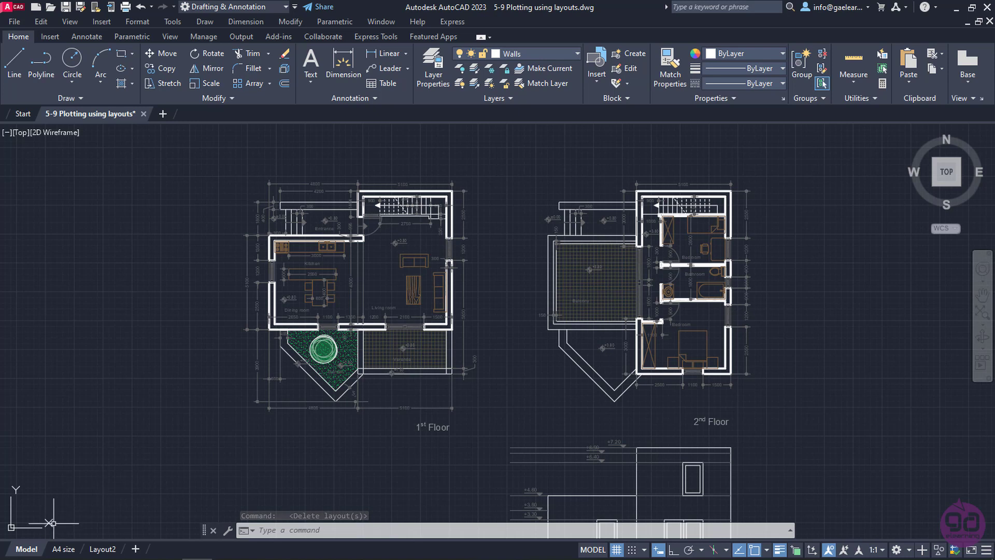
Switch to the A4 size layout and erase its existing floor-plan viewport.
click(57, 551)
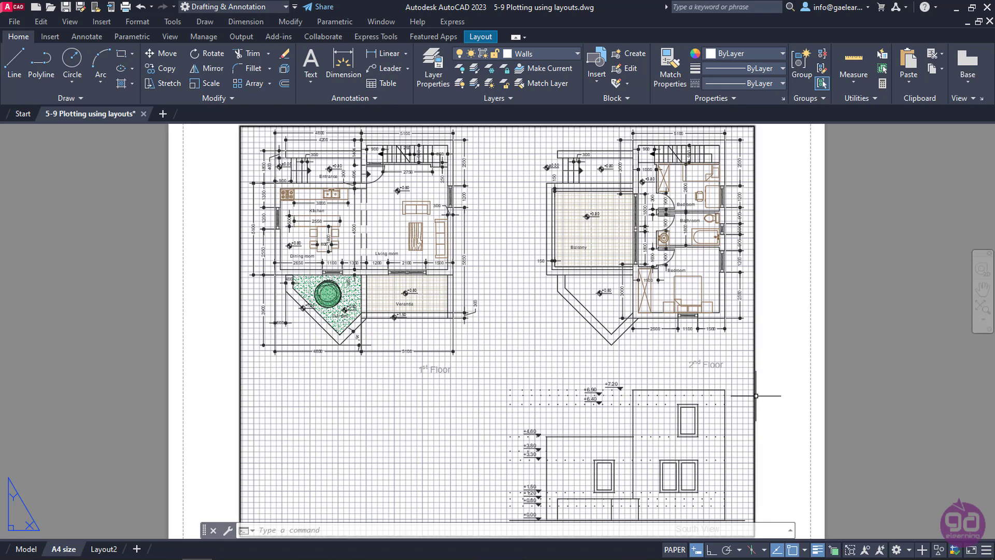
mouse_move(755, 395)
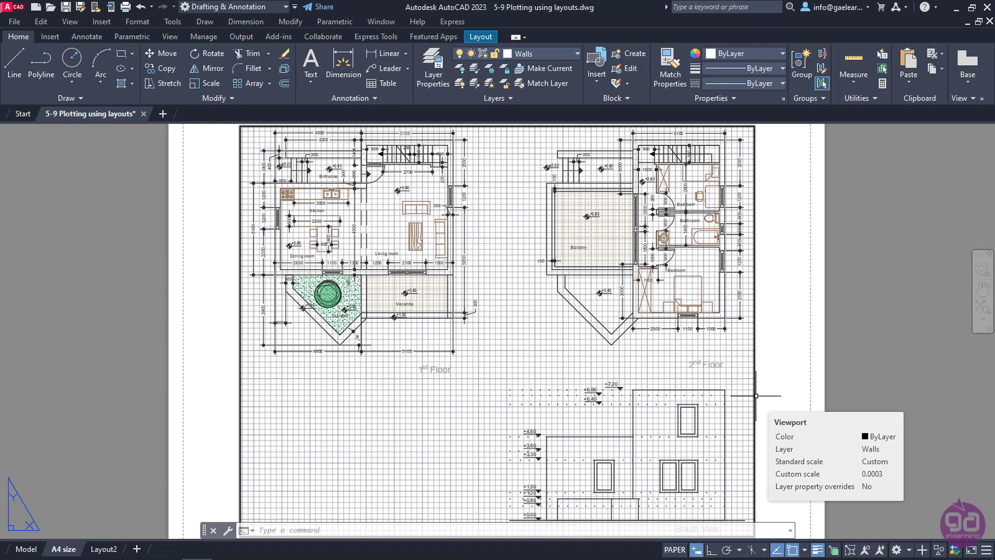
click(756, 395)
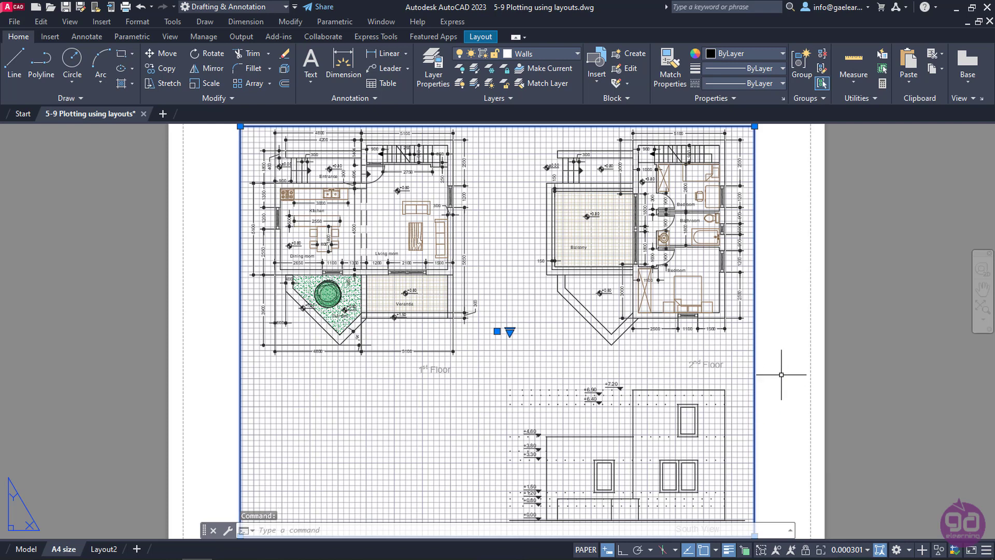
key(Delete)
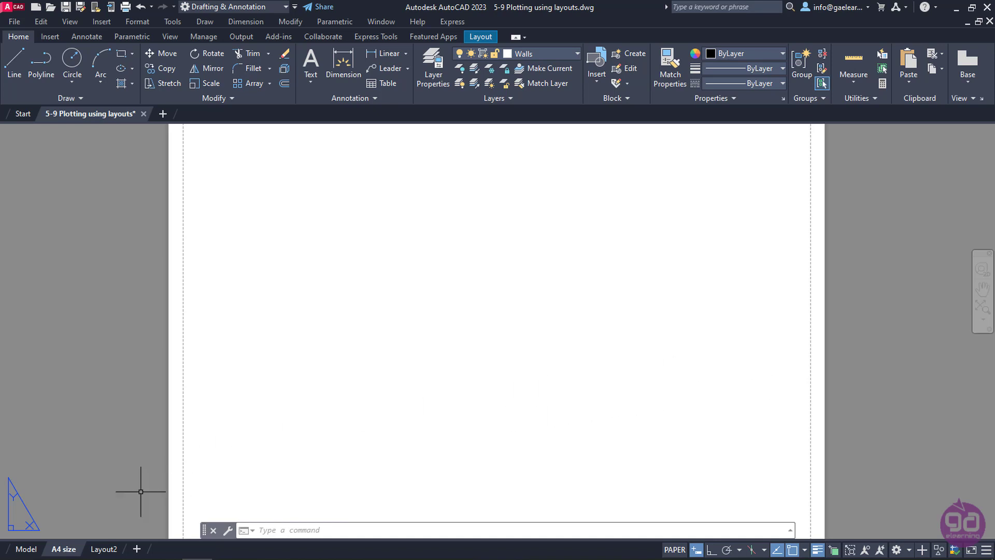
Open the Page Setup Manager for the A4 size layout.
right_click(57, 548)
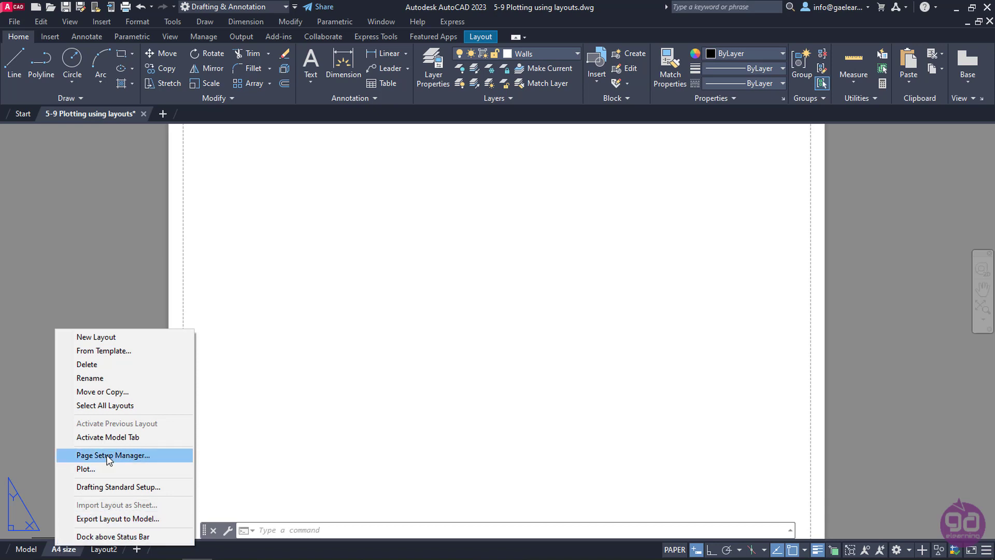
click(109, 459)
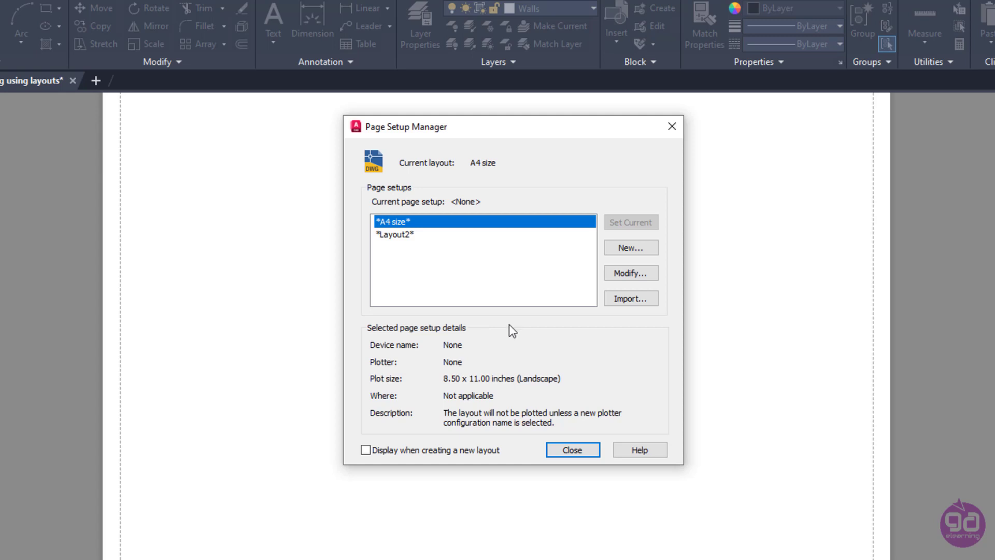
Set the A4 size page setup to DWG To PDF.pc3 with ISO A4 (297 x 210 mm) paper.
click(629, 274)
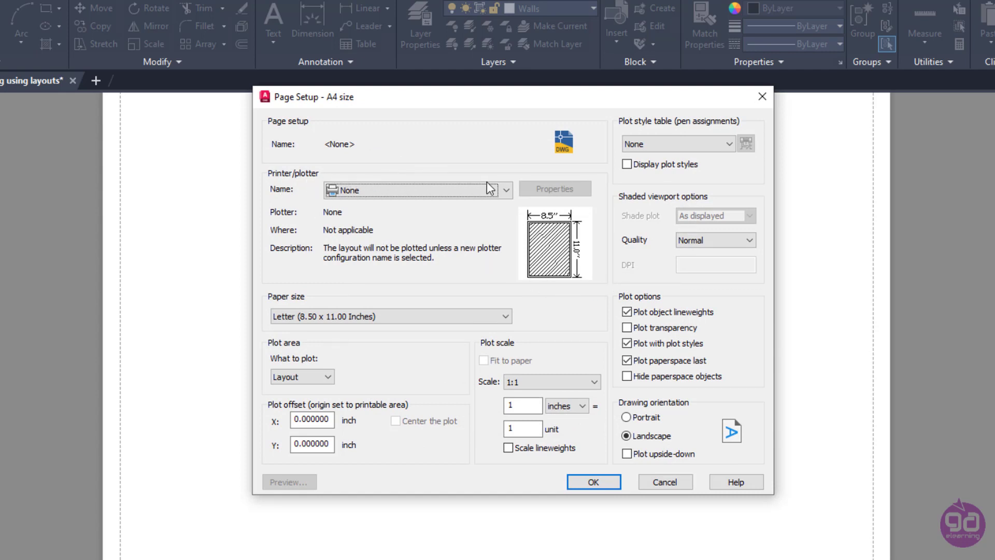
click(504, 190)
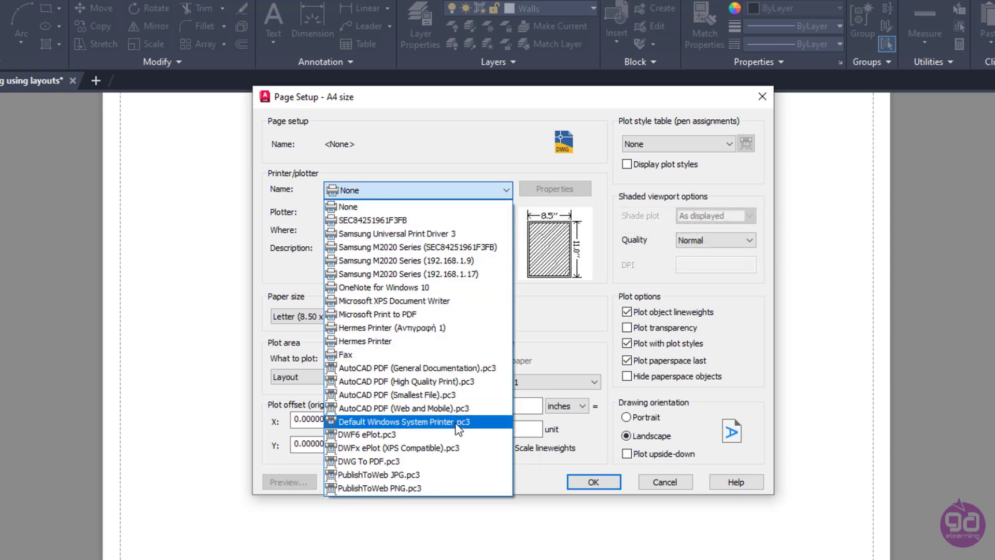
click(443, 461)
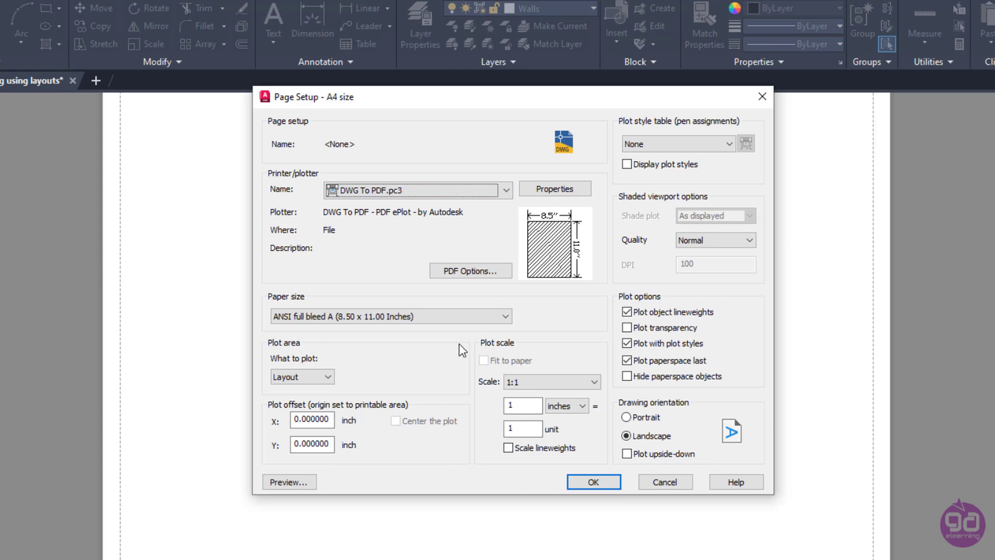
click(505, 316)
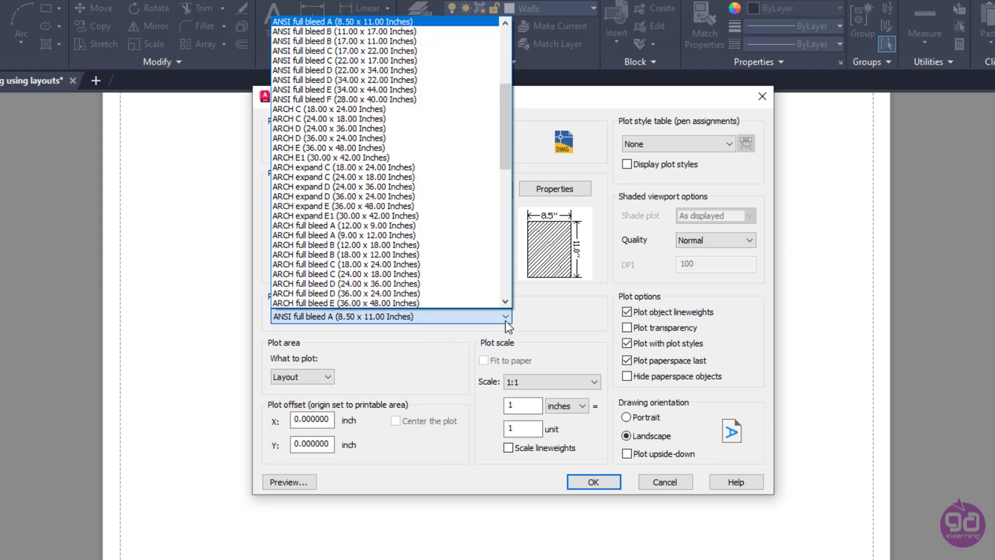
scroll(493, 302, down, 3)
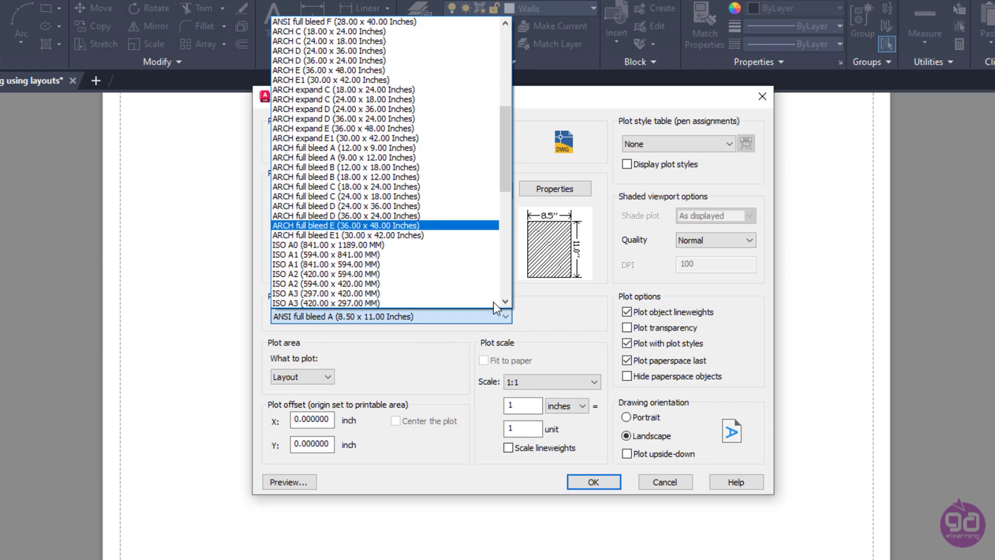
scroll(494, 301, down, 3)
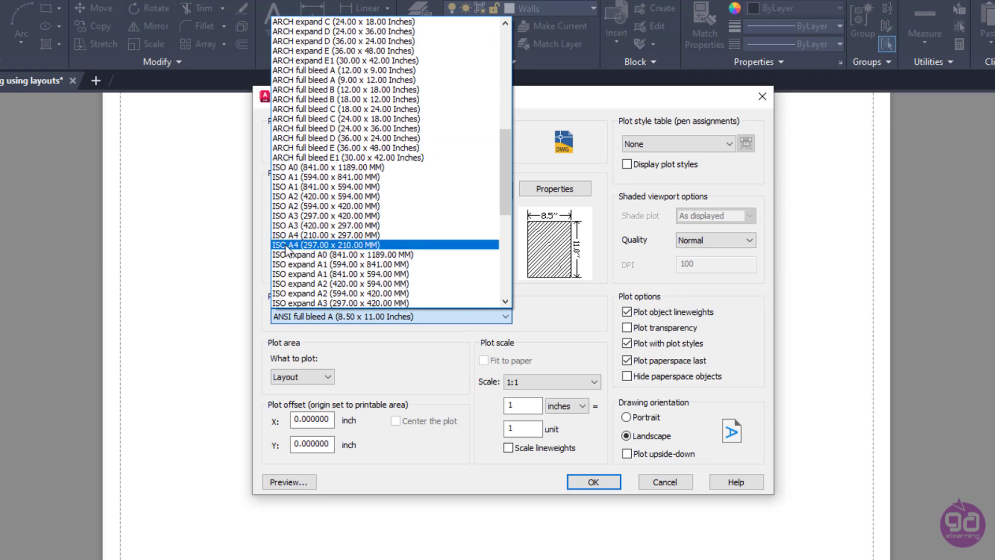
click(311, 245)
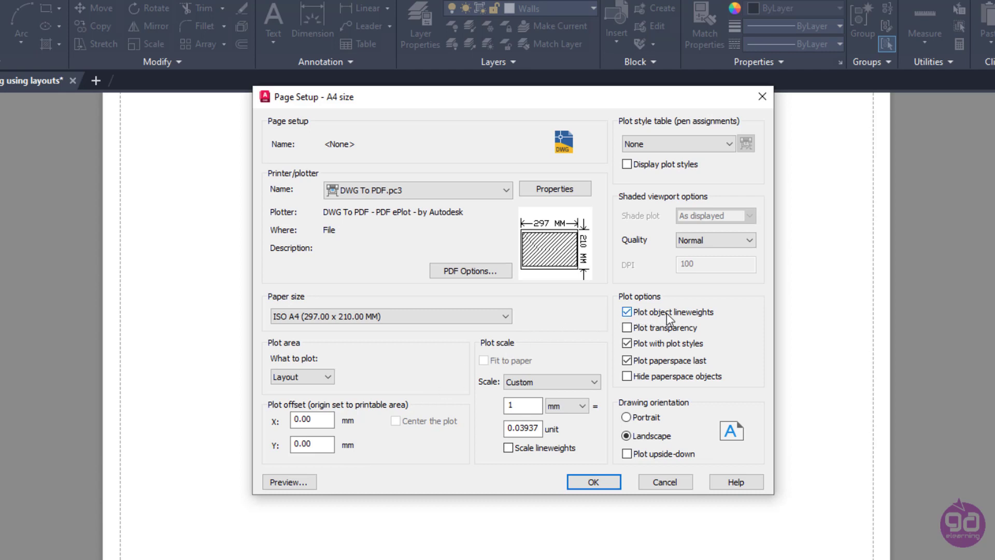
Turn on Plot transparency and set the plot scale to 1 mm = 1 unit.
click(628, 328)
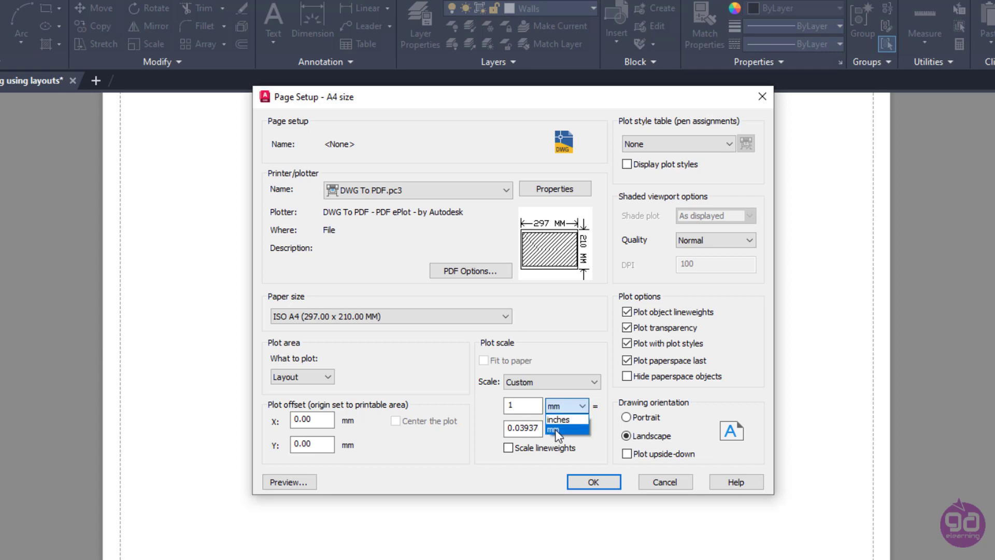
click(555, 430)
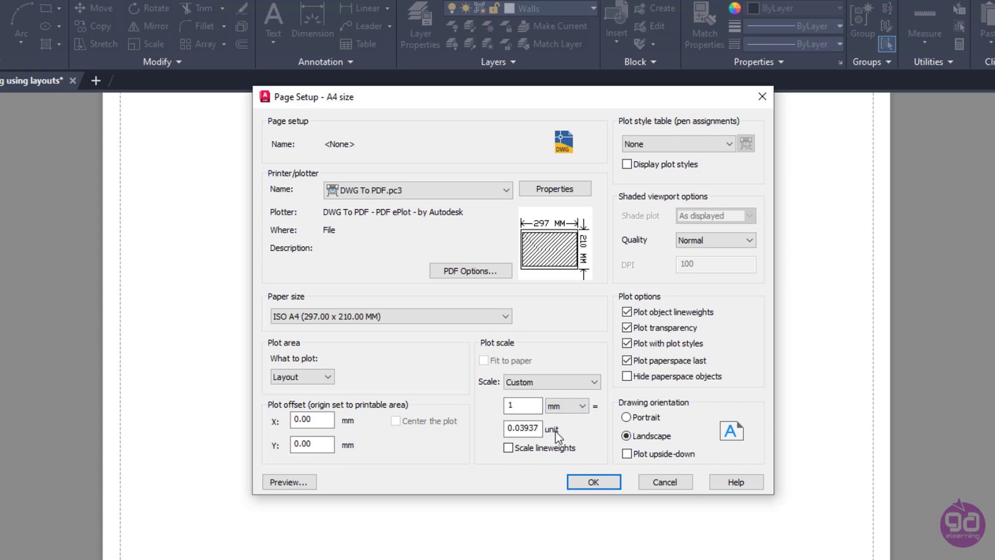
double_click(543, 433)
text(1)
Apply the 1 mm = 1 unit page setup and close the Page Setup Manager.
click(591, 484)
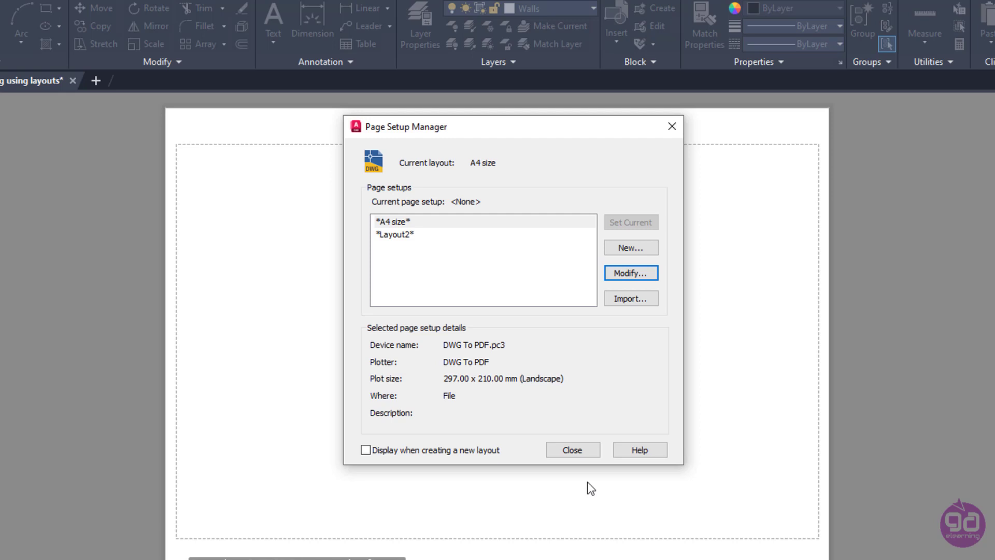
click(581, 450)
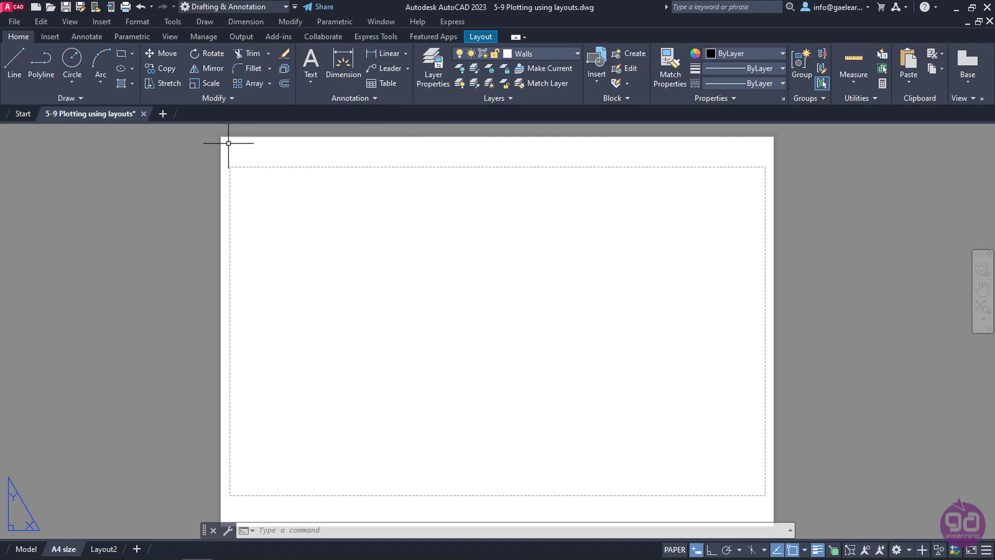
click(136, 21)
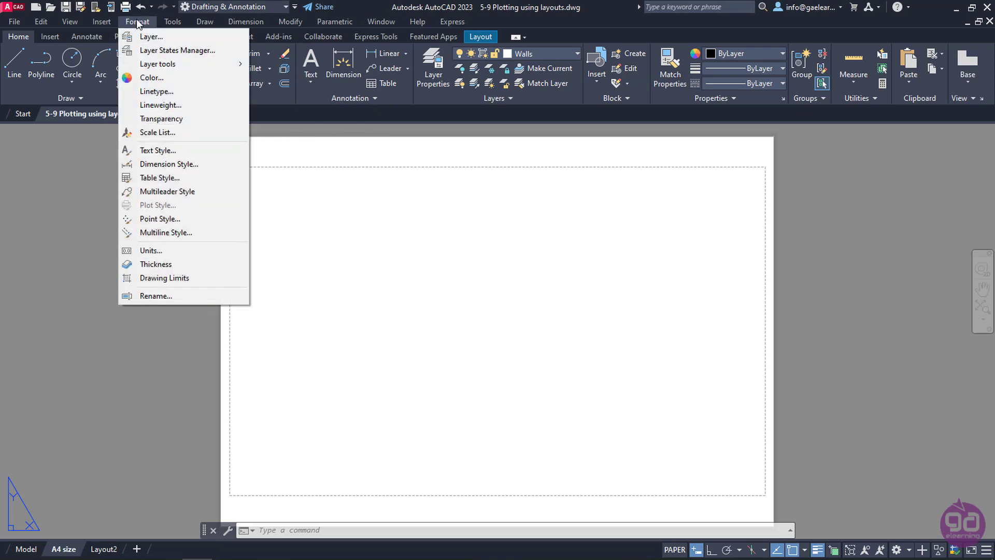
click(148, 250)
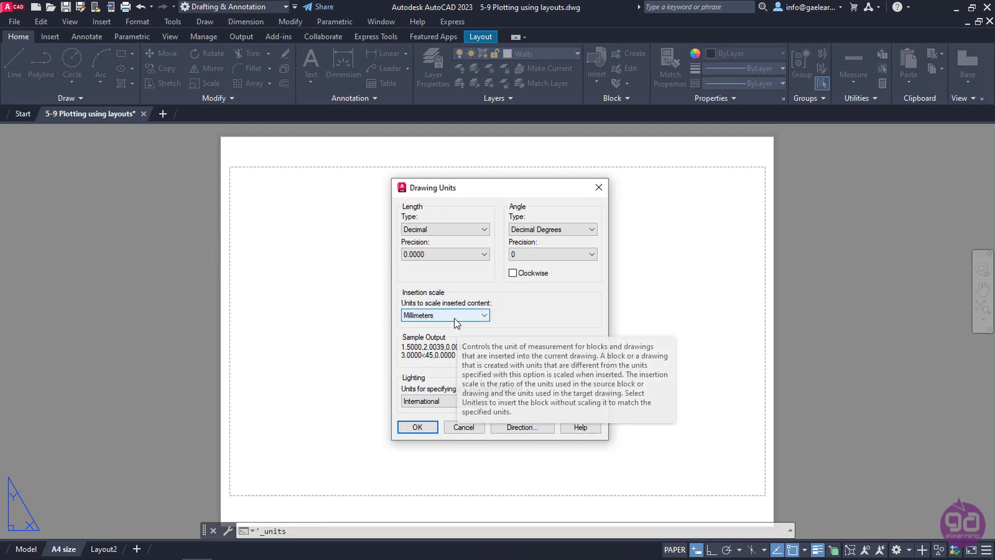
click(418, 428)
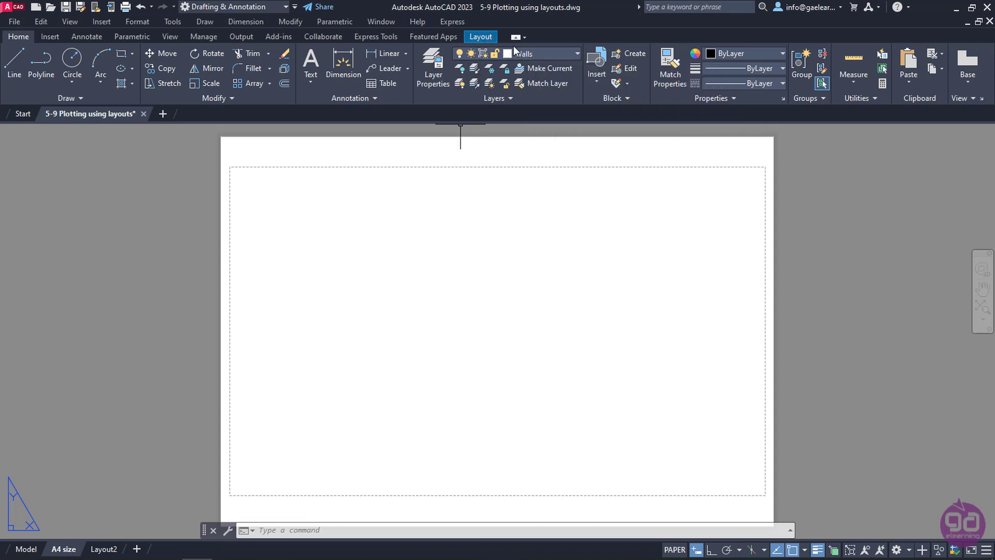
Draw a rectangular viewport spanning the A4 sheet's printable area, from top-left to bottom-right.
click(482, 37)
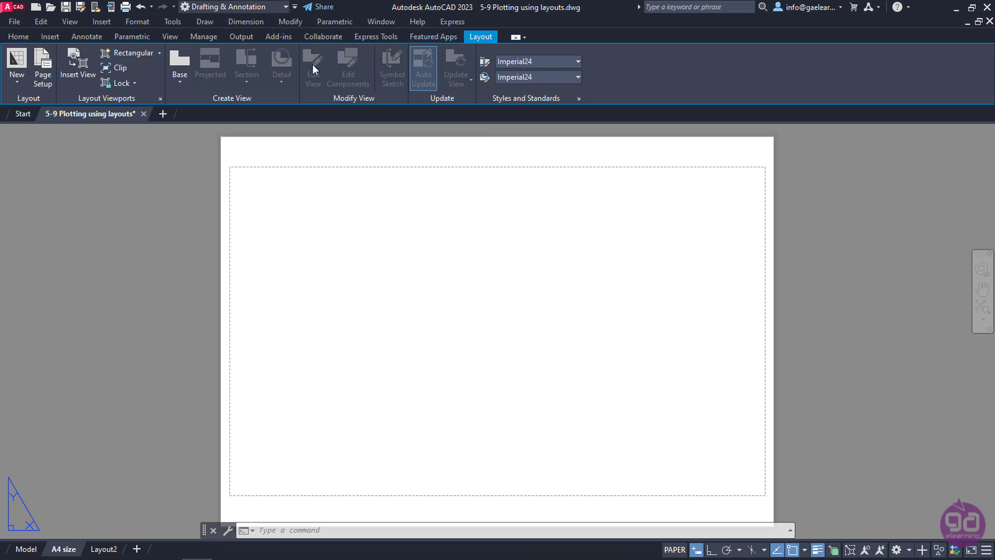
click(138, 52)
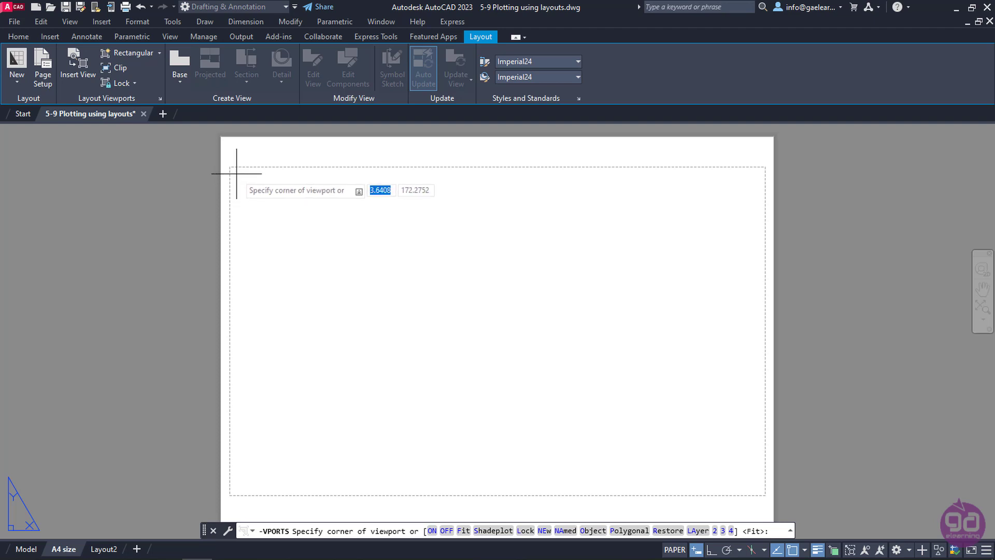
click(233, 171)
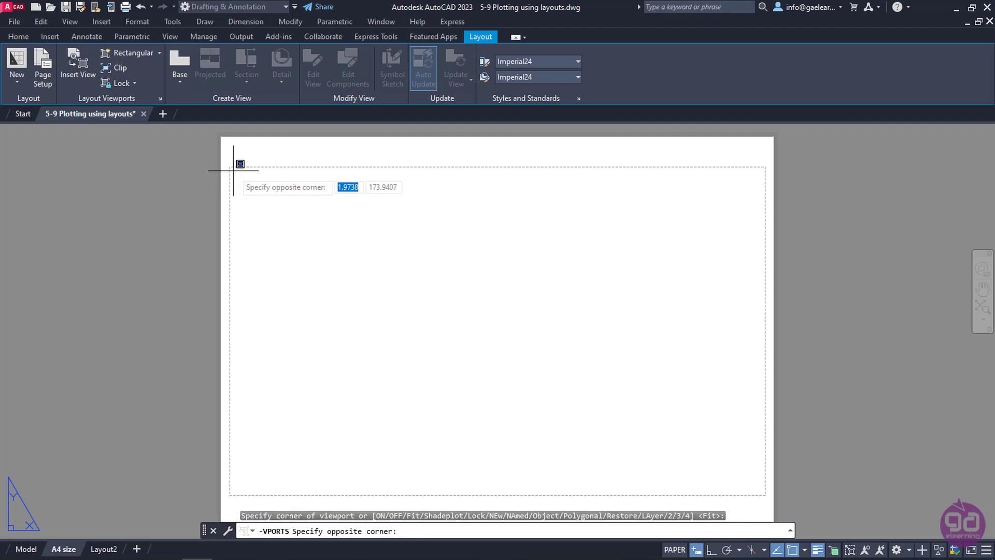
click(762, 489)
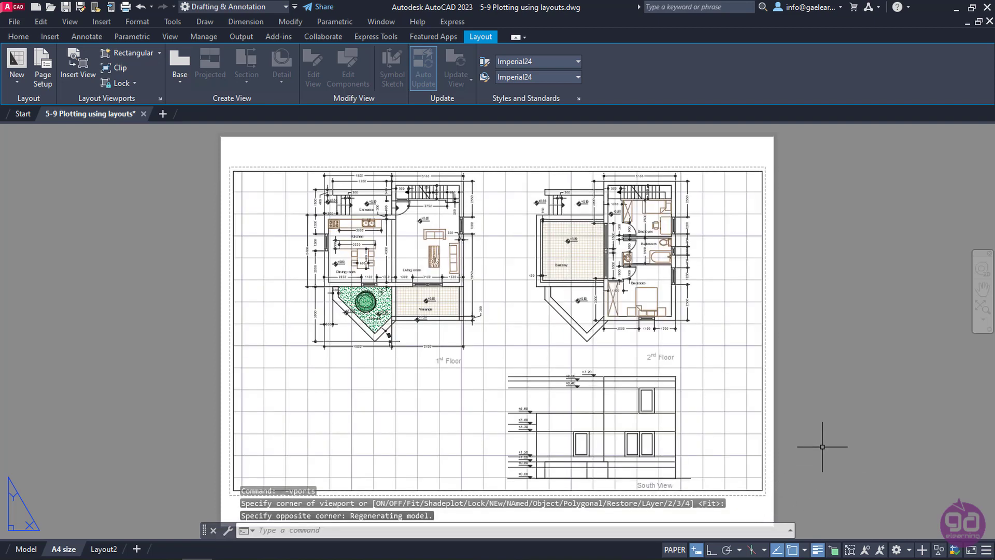
Set the selected viewport's scale to 1:100, then browse further down the viewport scale list.
click(763, 420)
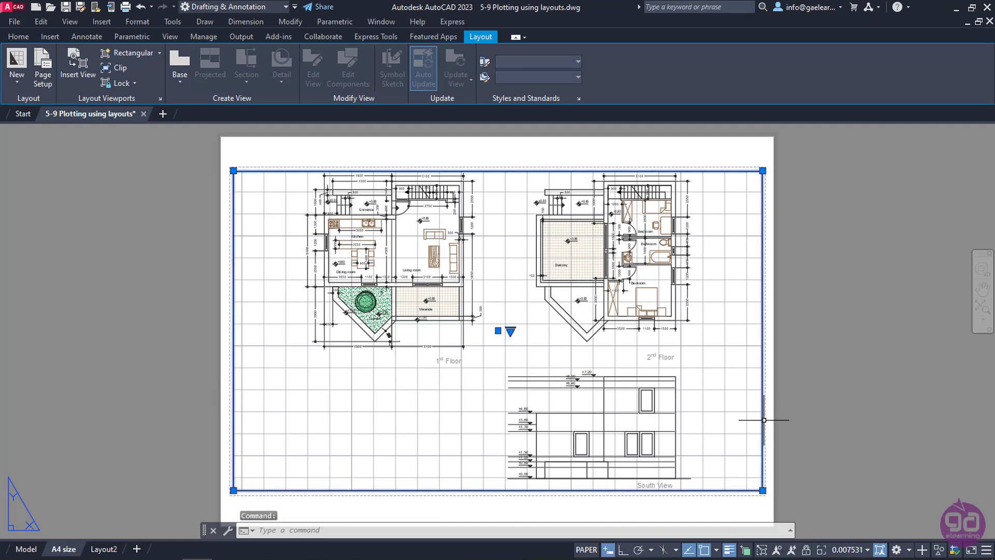
click(859, 552)
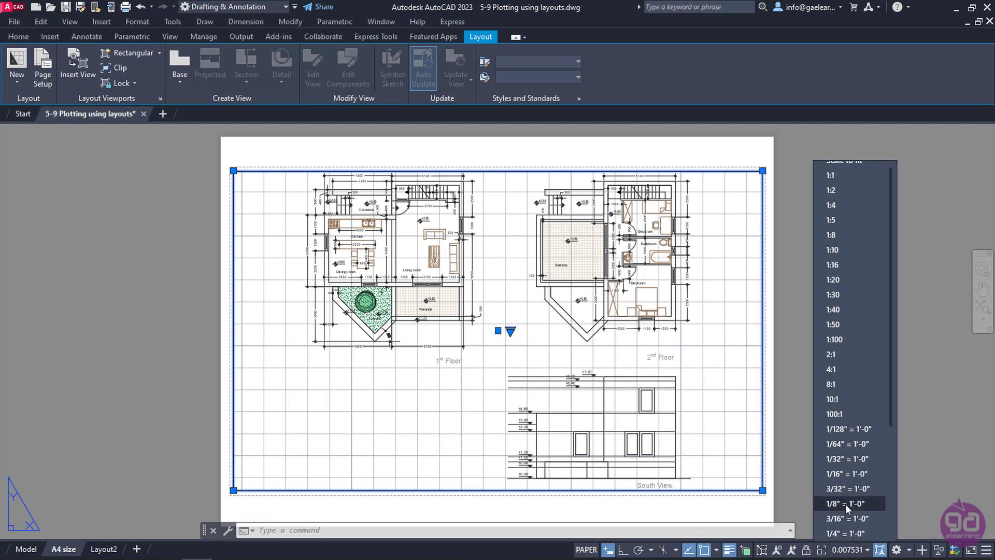
click(846, 341)
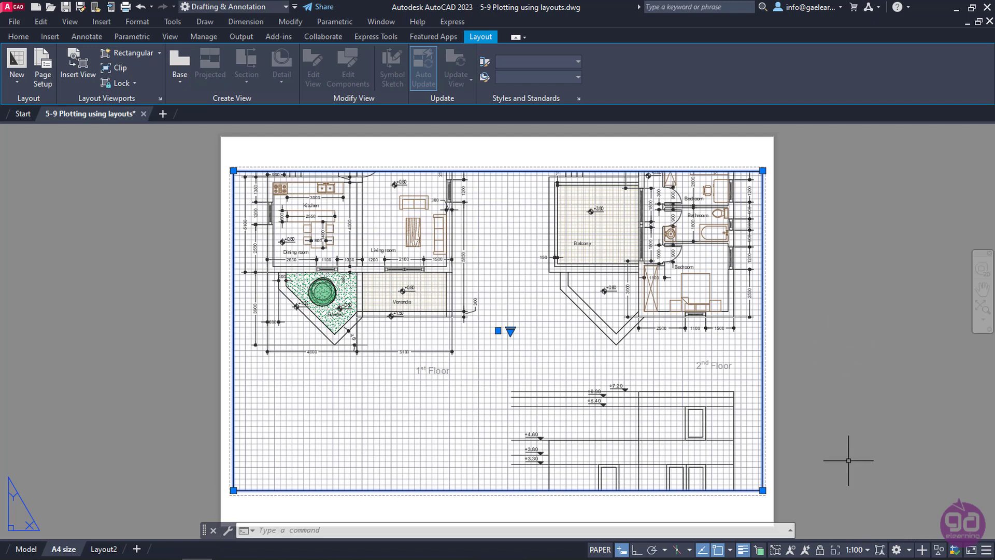
click(856, 549)
scroll(876, 440, down, 1)
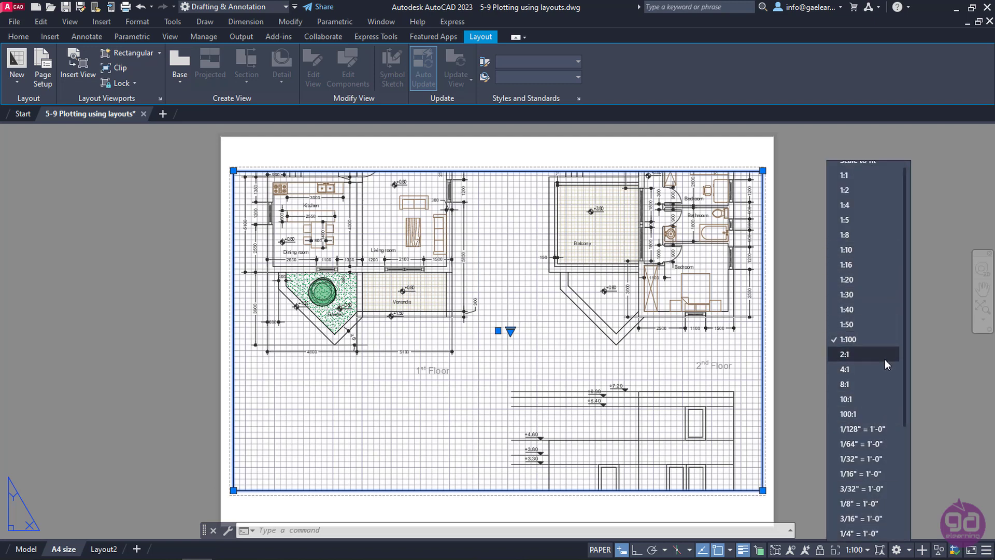
scroll(867, 454, down, 1)
scroll(867, 456, down, 2)
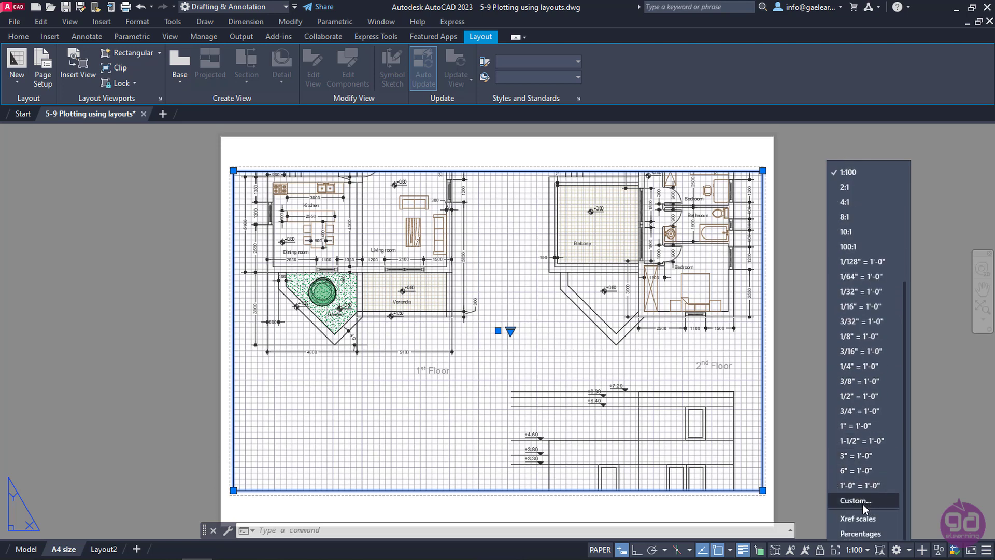
Add a custom scale named 1:150 (1 paper unit to 150 drawing units) to the scale list.
click(871, 501)
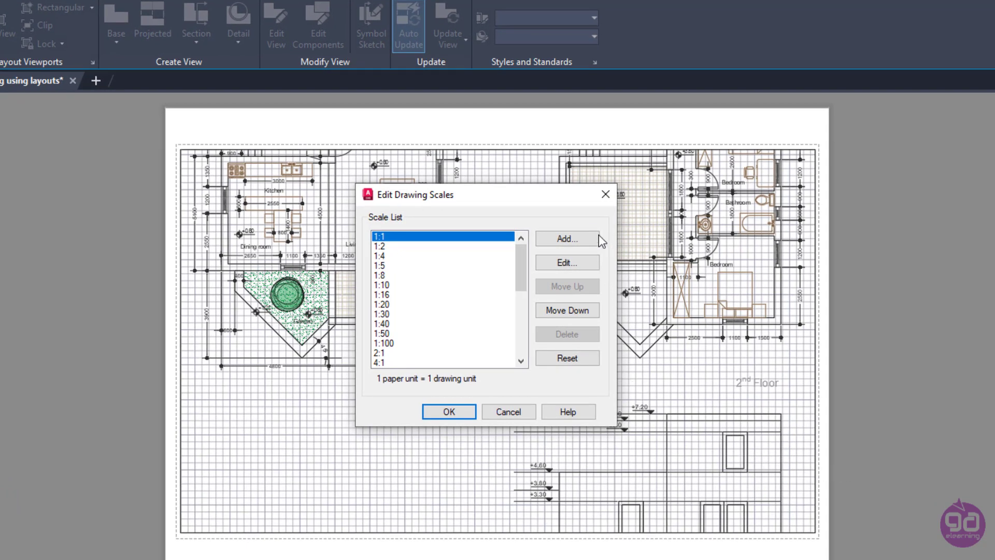
click(574, 238)
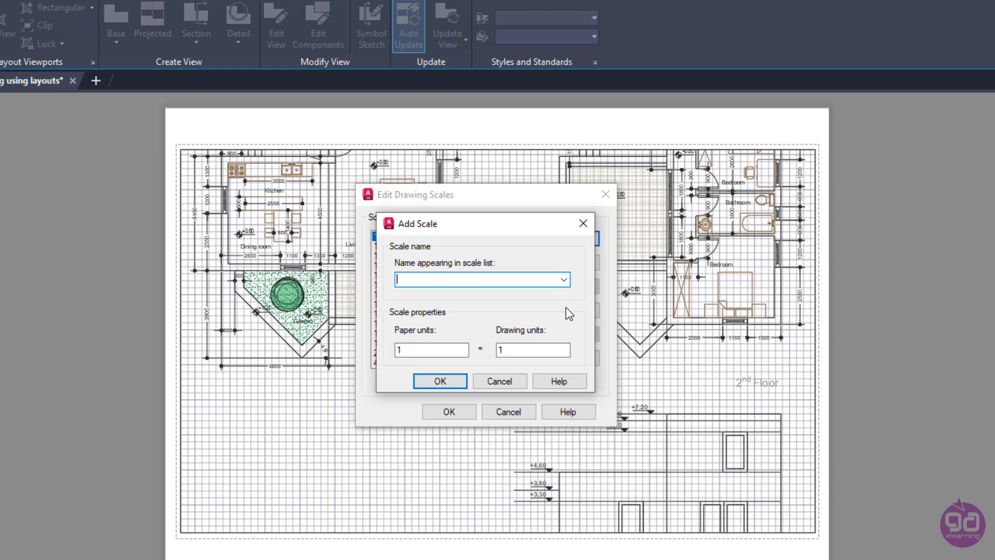
text(1:150)
click(518, 347)
text(50)
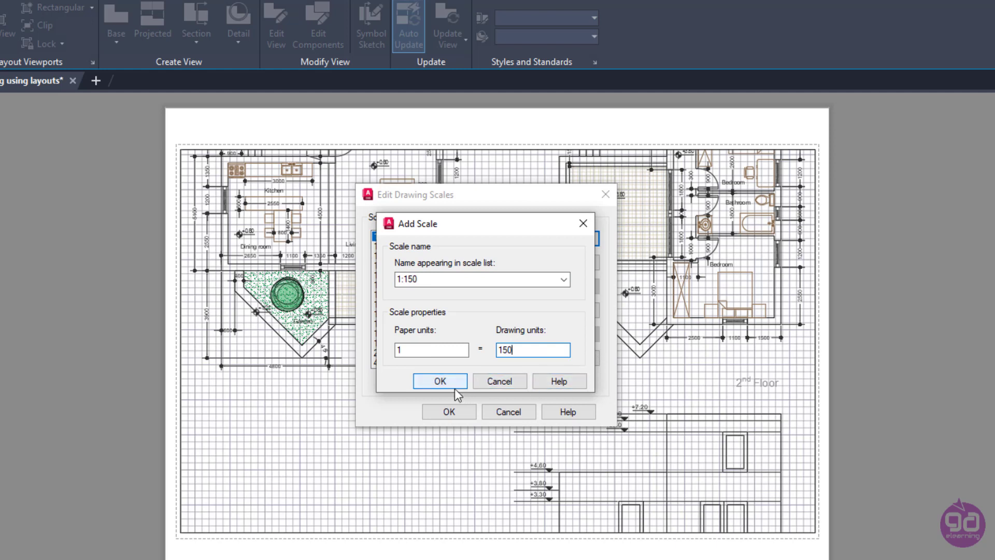
click(440, 382)
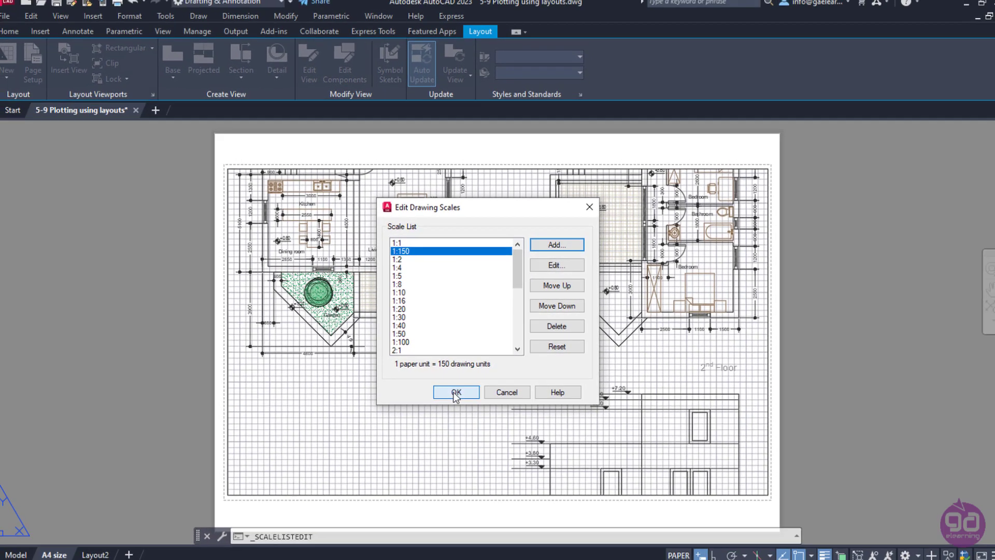
click(447, 411)
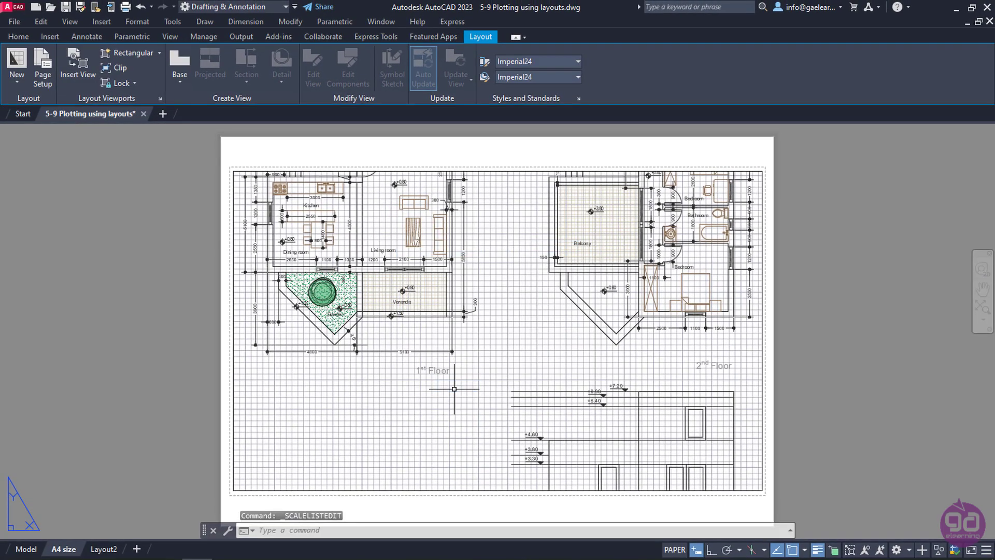
Set the floor plans viewport's scale to 1:150.
click(762, 451)
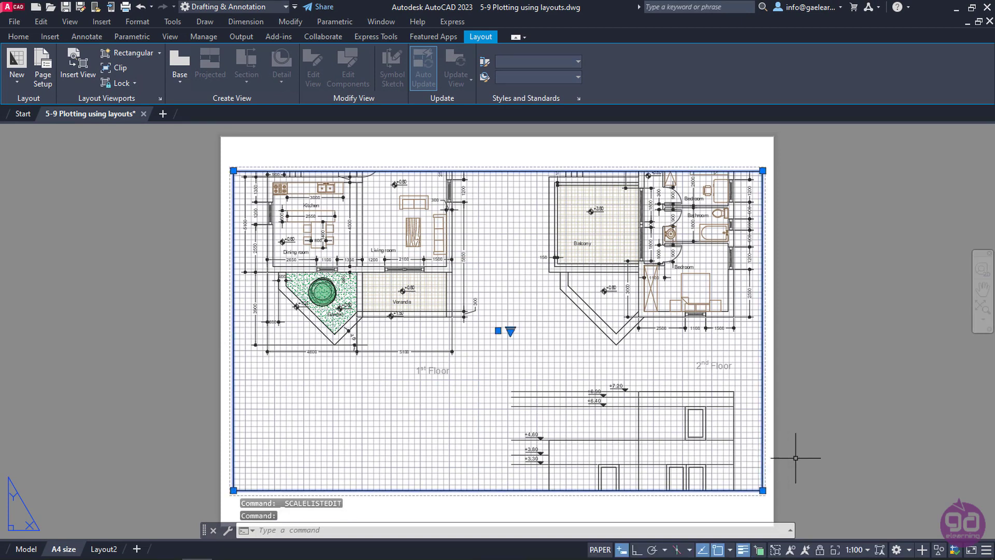
click(856, 550)
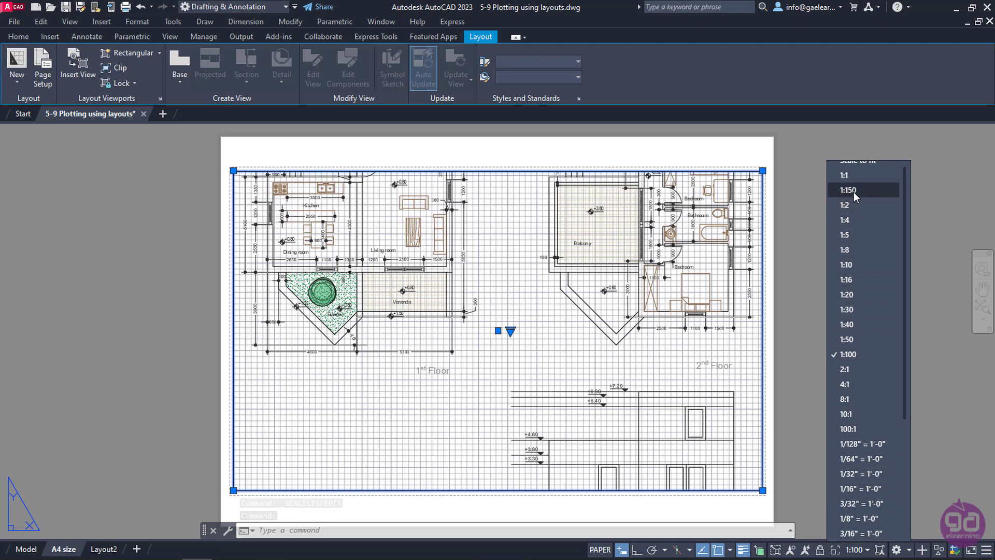
click(855, 191)
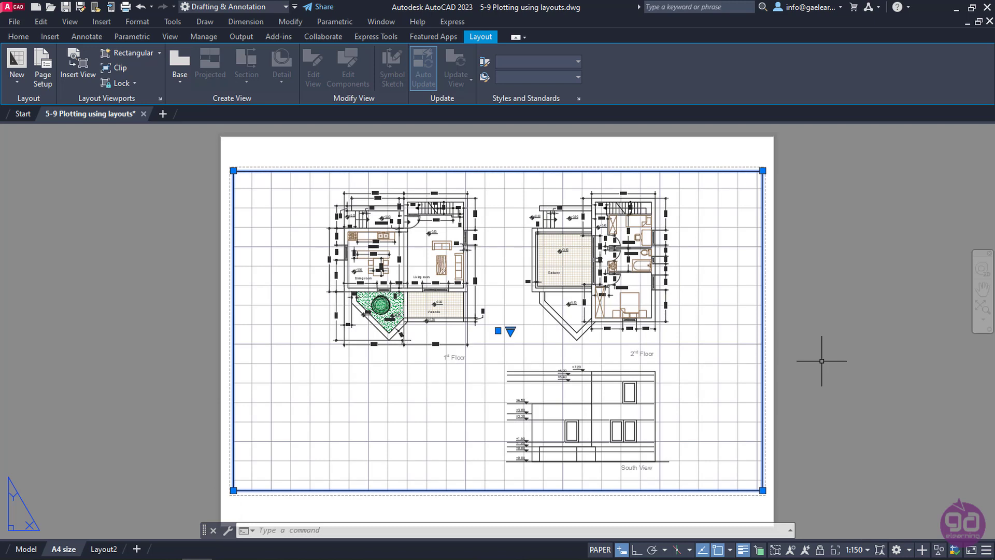
Pan the drawings slightly inside the viewport, then return to paper space.
double_click(714, 288)
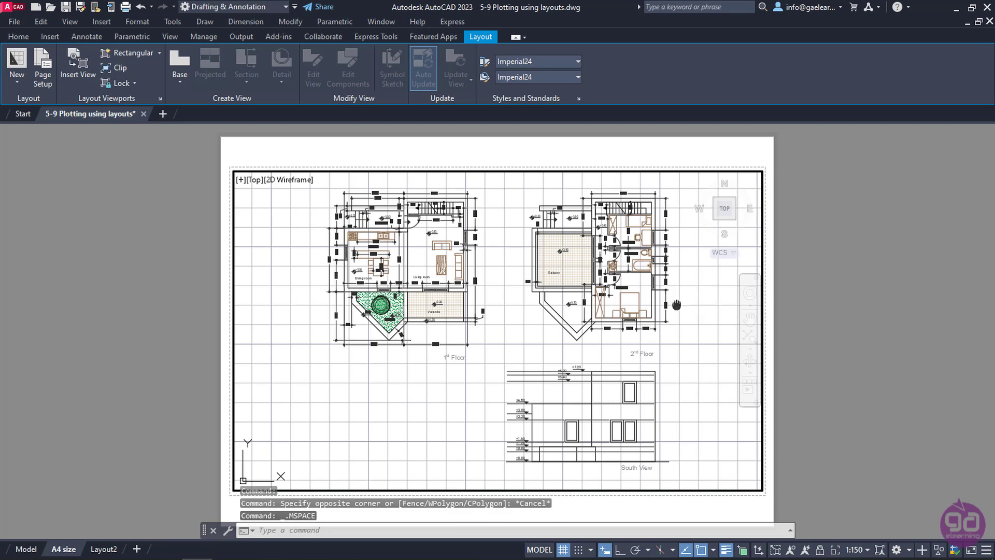
middle_drag(677, 327, 673, 334)
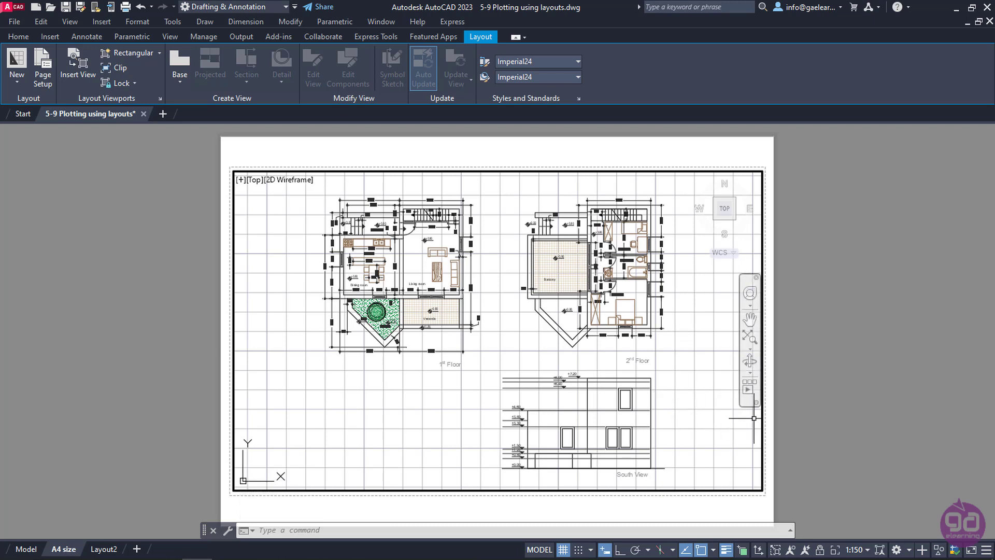
double_click(834, 374)
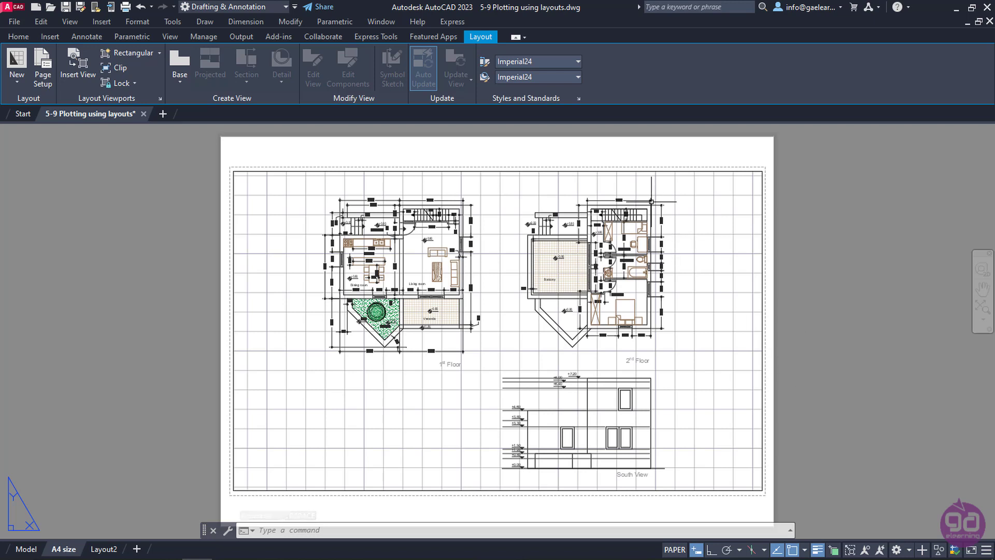
Move the selected floor plans viewport onto Layer1.
click(634, 171)
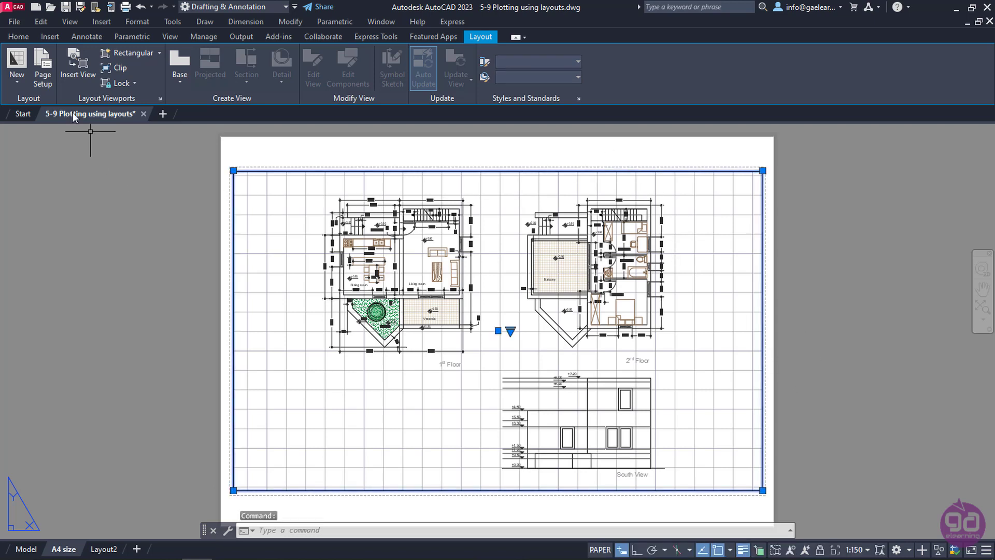
click(24, 37)
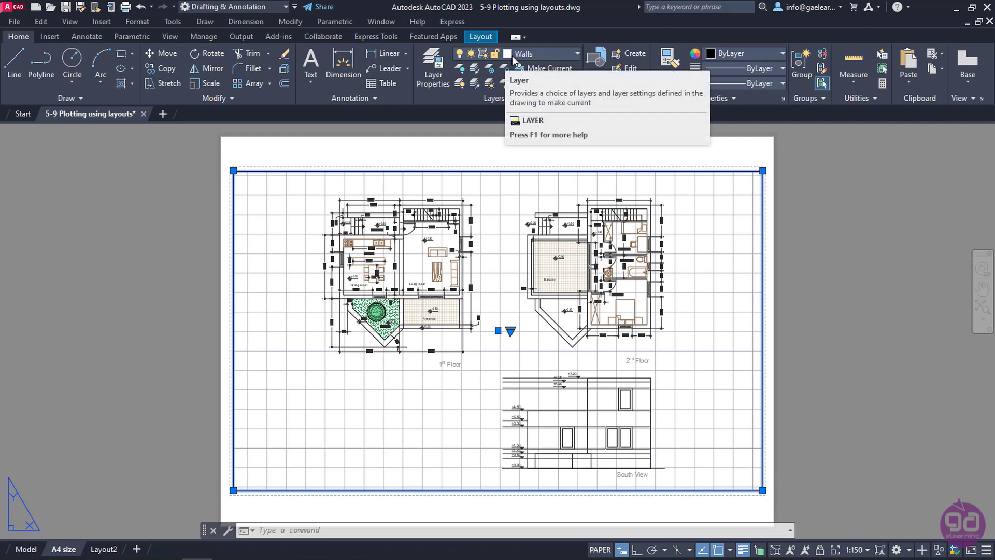
click(550, 56)
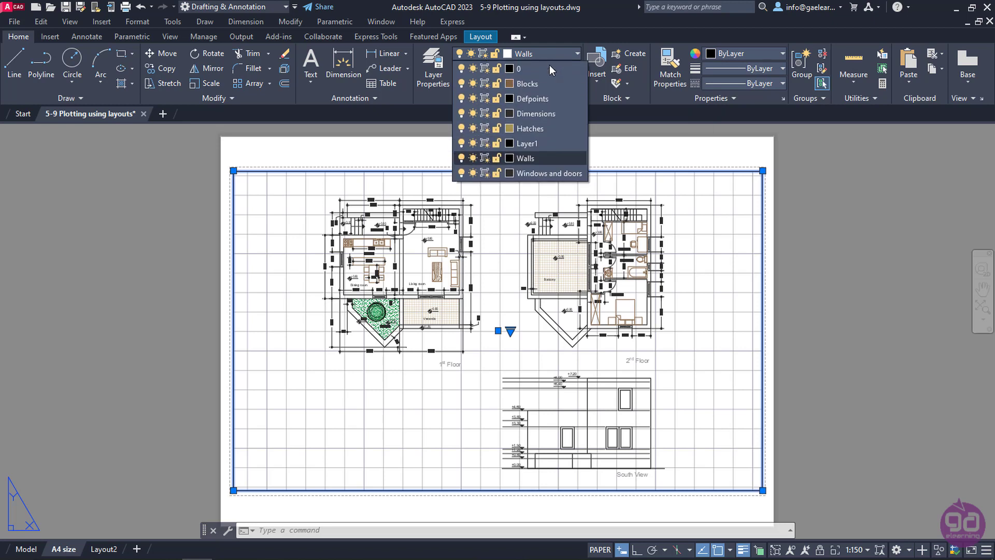
click(547, 142)
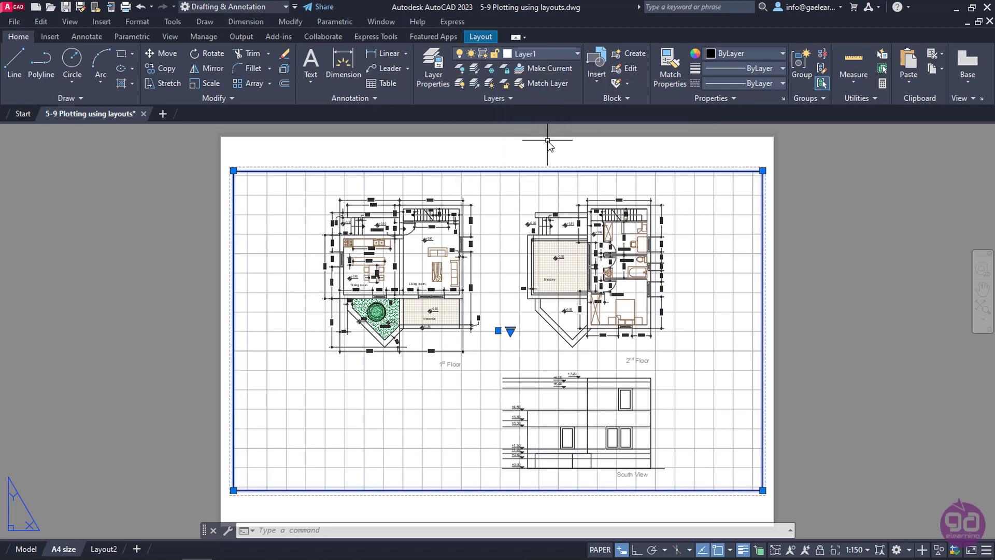
Check Layer1's settings in the Layer Properties Manager, leaving Walls current.
click(433, 67)
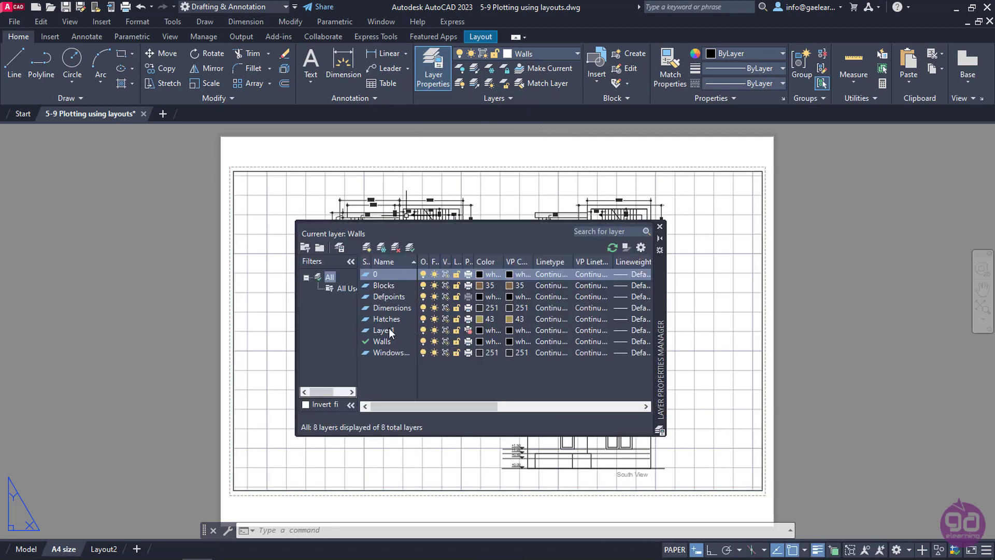
click(388, 330)
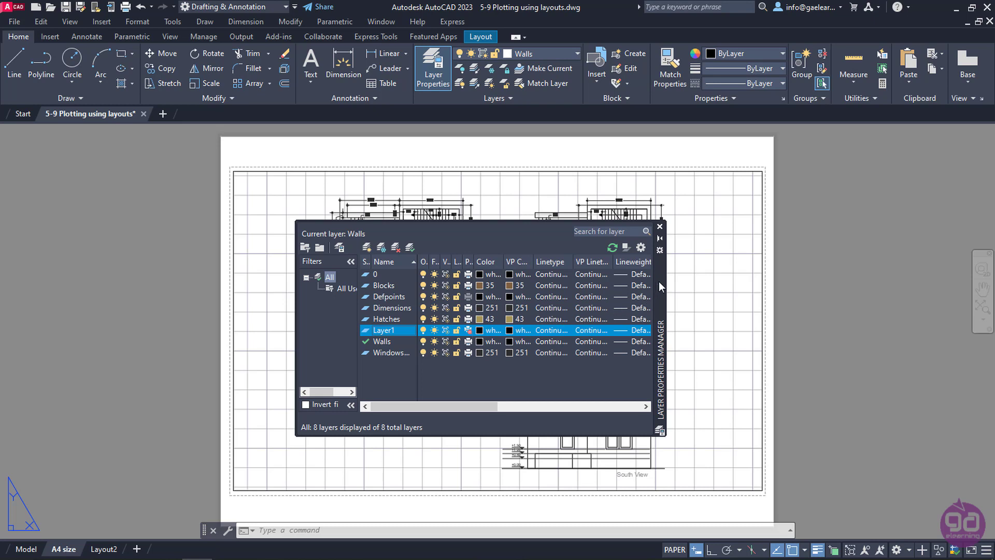
click(660, 226)
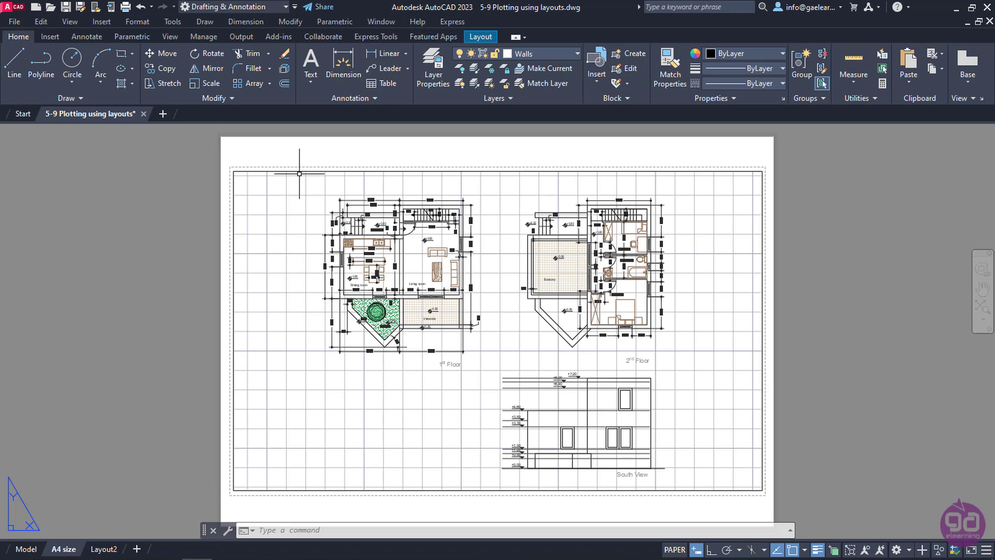
Create a multiline text label reading 'Scale 1:150' below the 1st Floor plan.
click(312, 82)
click(315, 106)
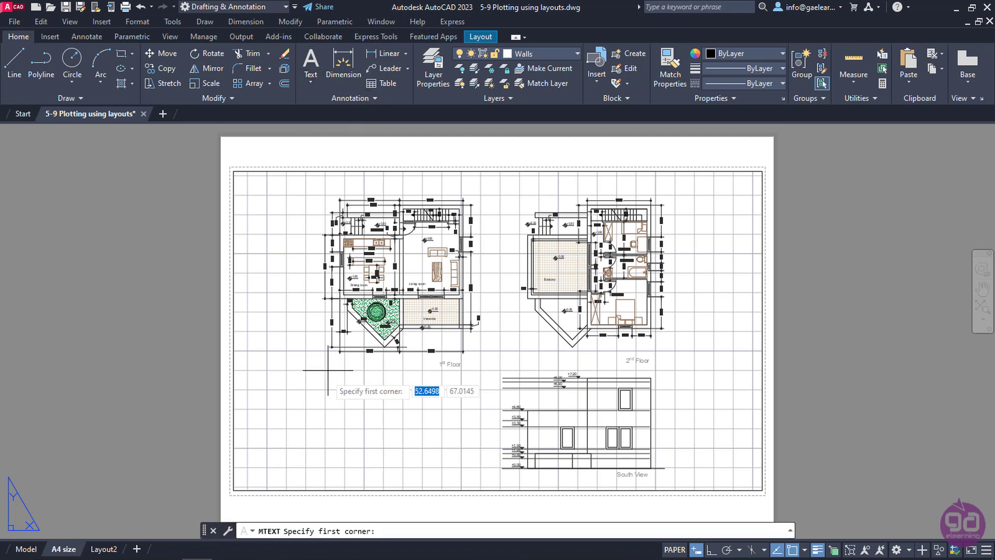
click(289, 398)
click(518, 446)
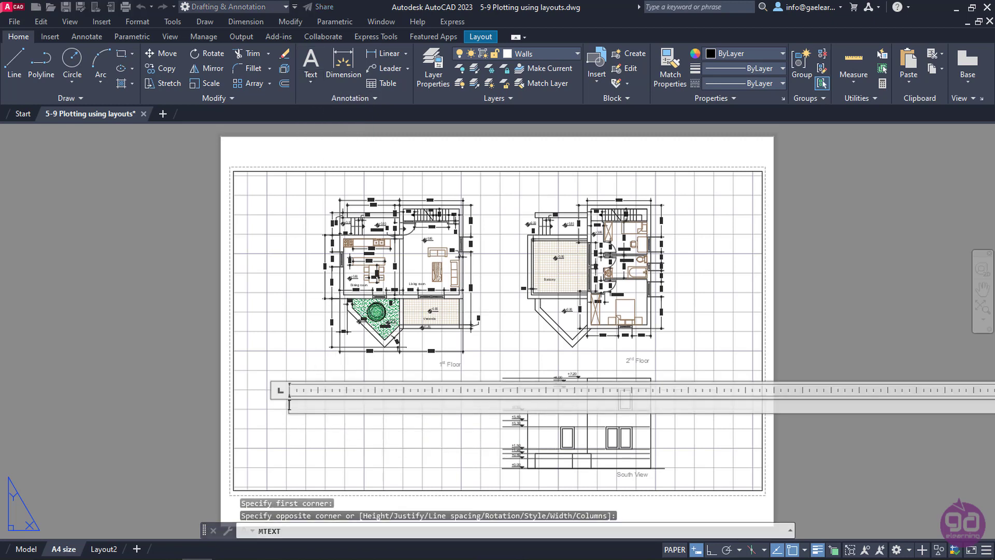
text(Scale )
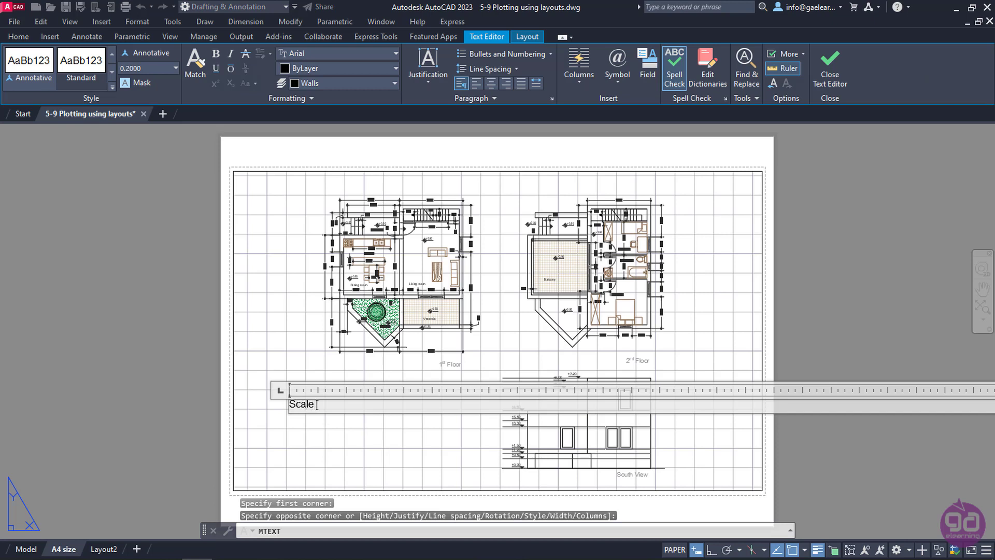
text(1:150)
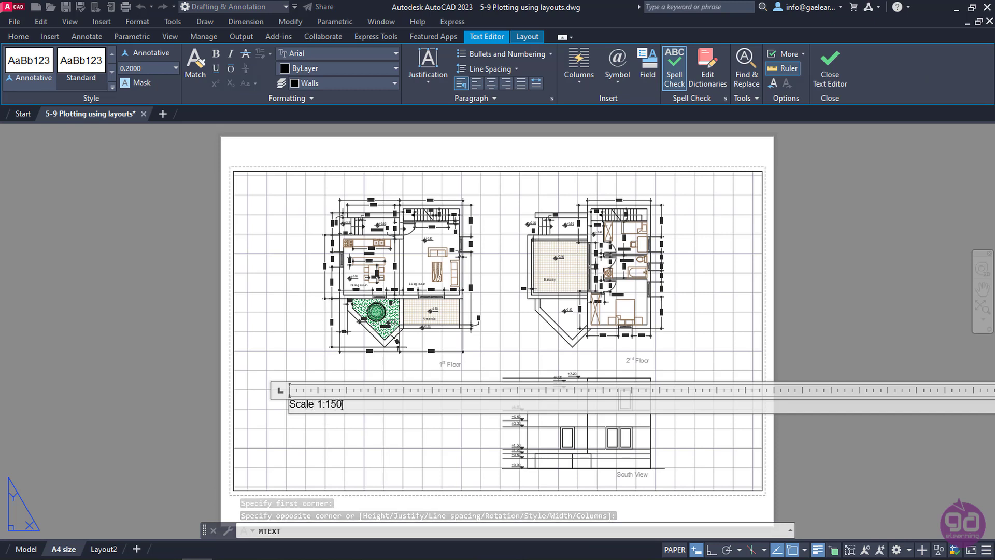
key(Escape)
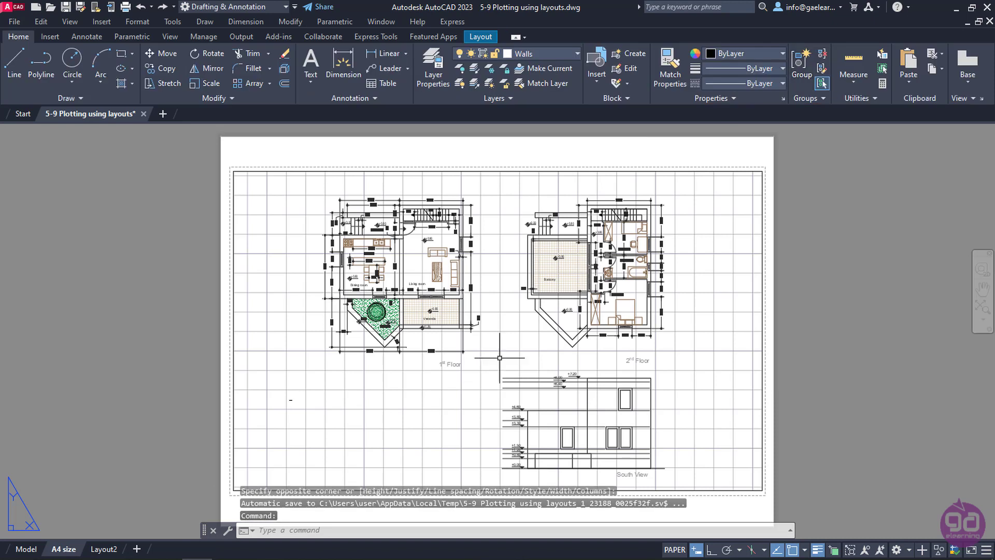
scroll(292, 397, up, 10)
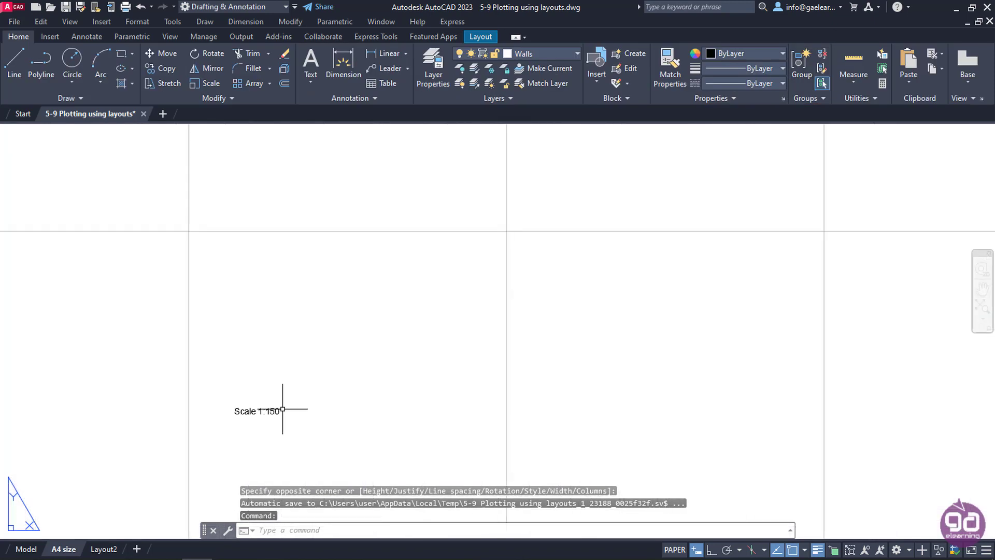
Change the 'Scale 1:150' label's text height to 3.
double_click(274, 410)
drag(285, 411, 195, 411)
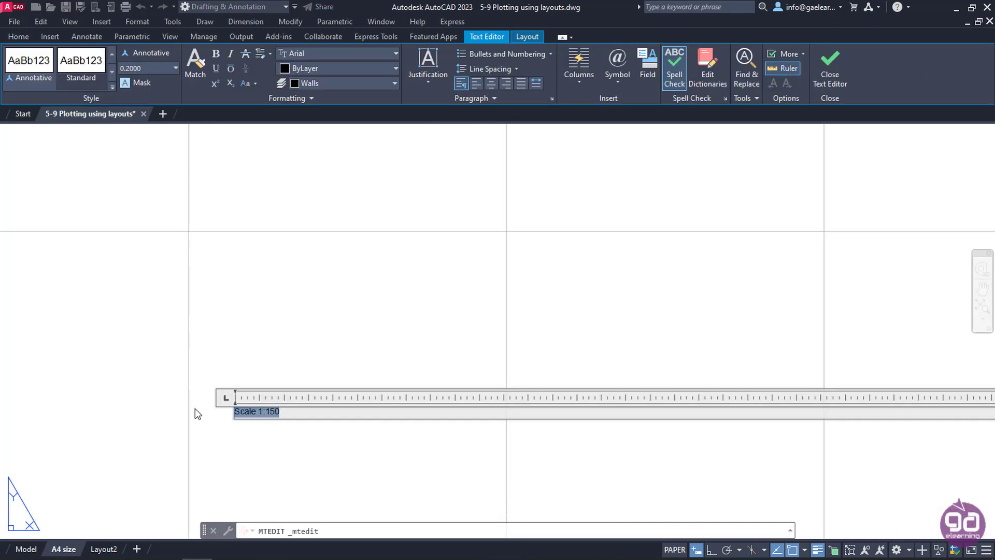
click(160, 70)
text(3)
key(Return)
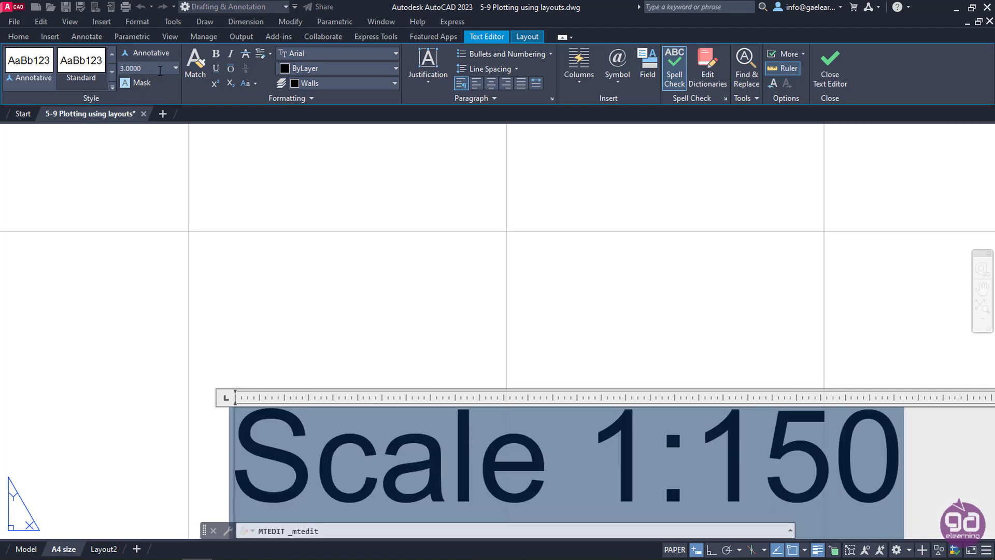
scroll(467, 231, down, 5)
scroll(574, 226, down, 4)
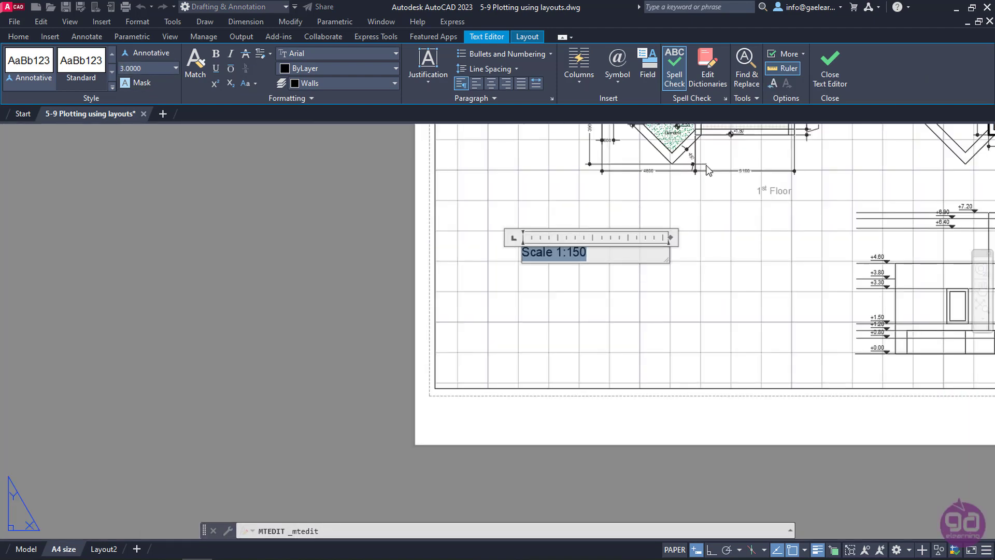
click(836, 71)
Move the label to the lower left of the sheet, below the 1st Floor plan.
middle_drag(689, 220, 520, 317)
click(309, 369)
click(307, 366)
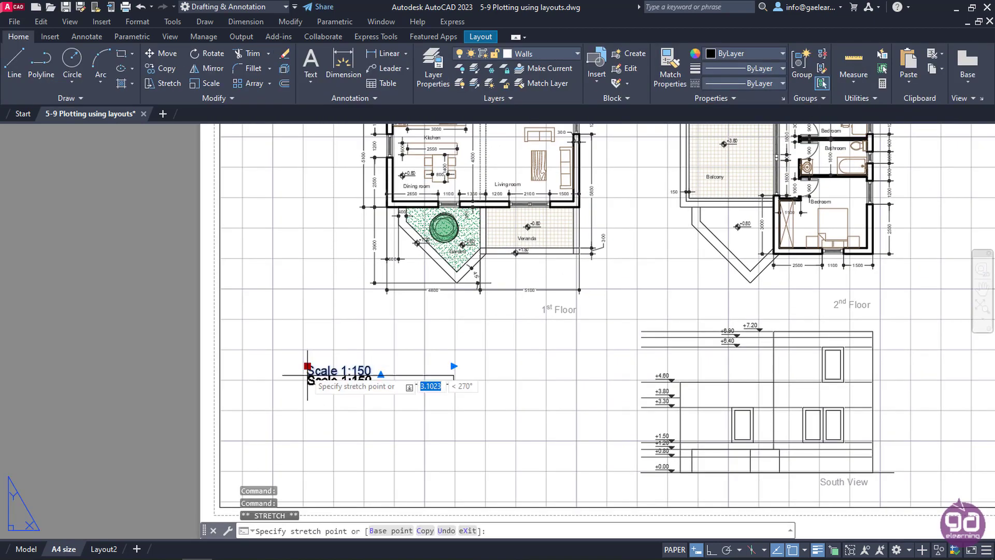
click(371, 461)
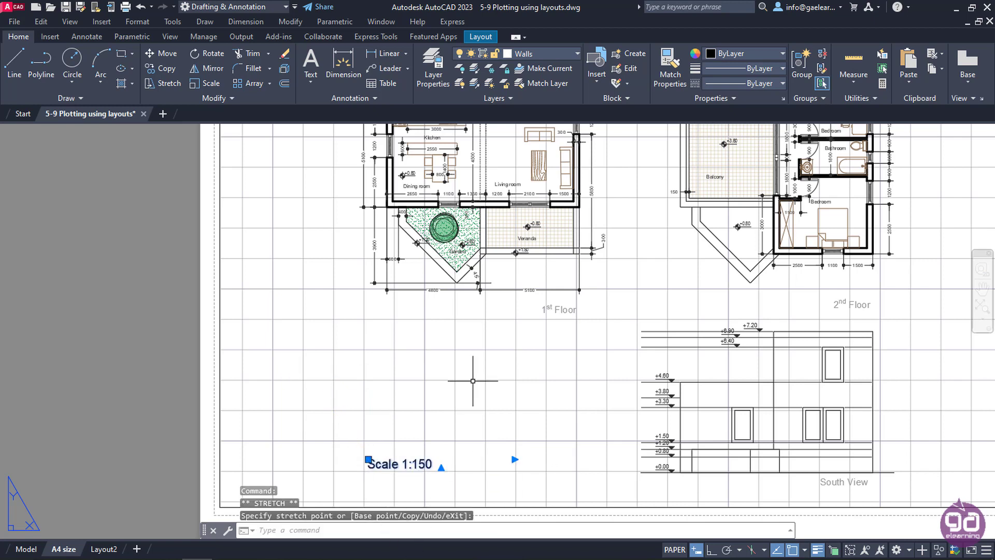
scroll(473, 380, down, 2)
middle_drag(820, 369, 767, 388)
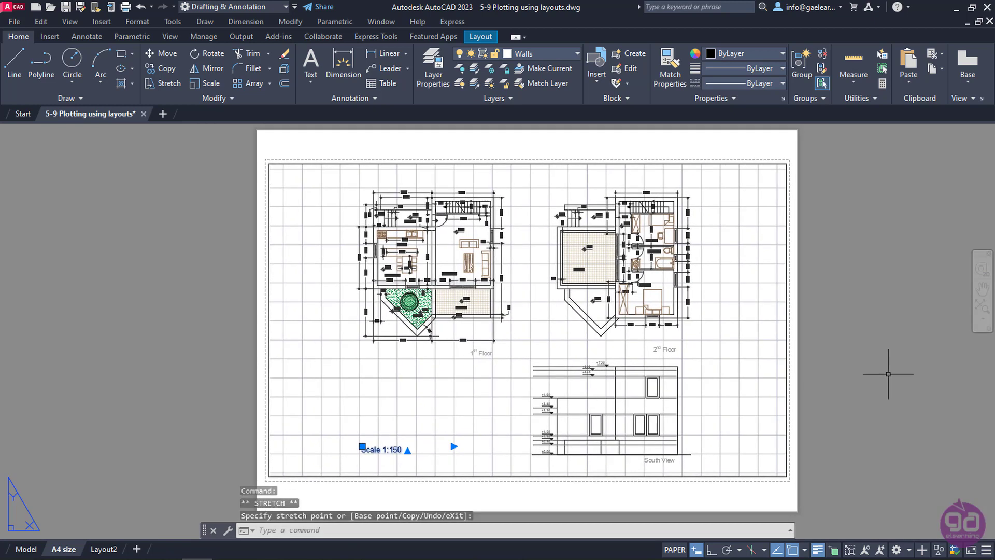
Plot the single A4 sheet with DWG To PDF to 'A4 size.pdf' on the Desktop.
key(Escape)
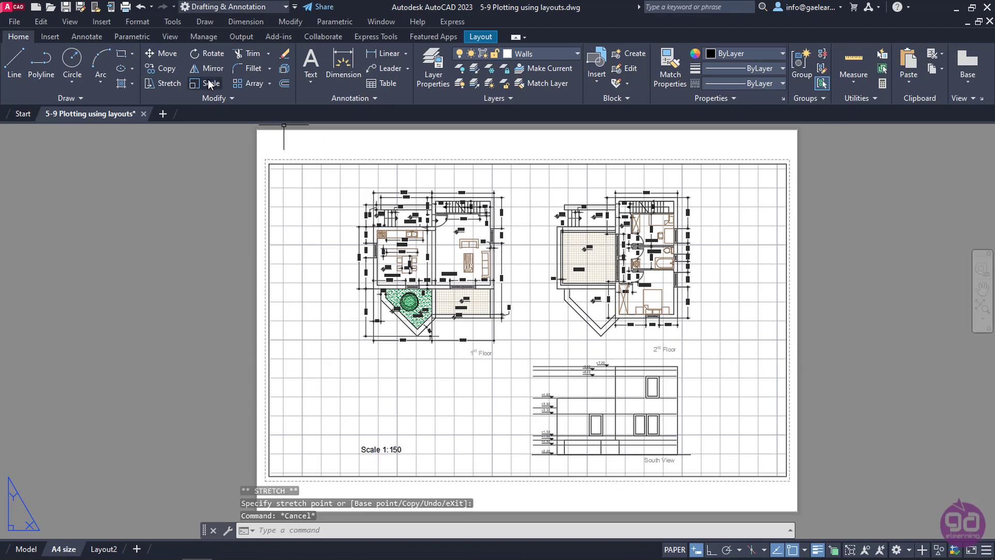
click(126, 7)
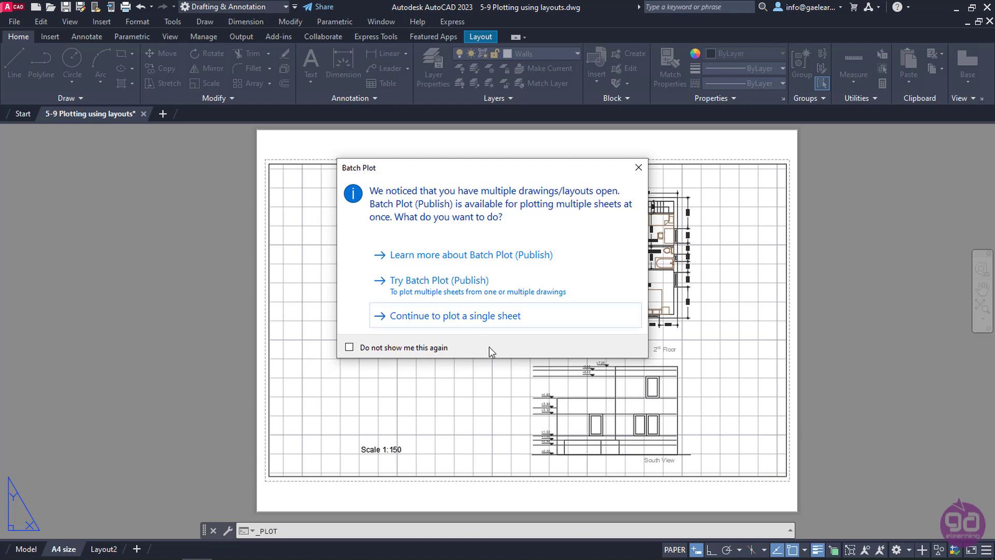
click(494, 321)
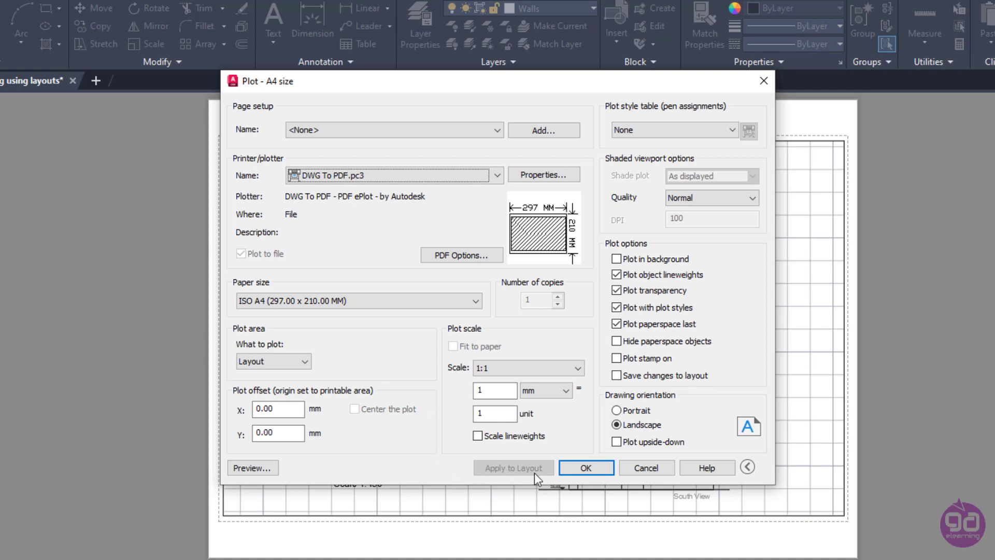
click(574, 465)
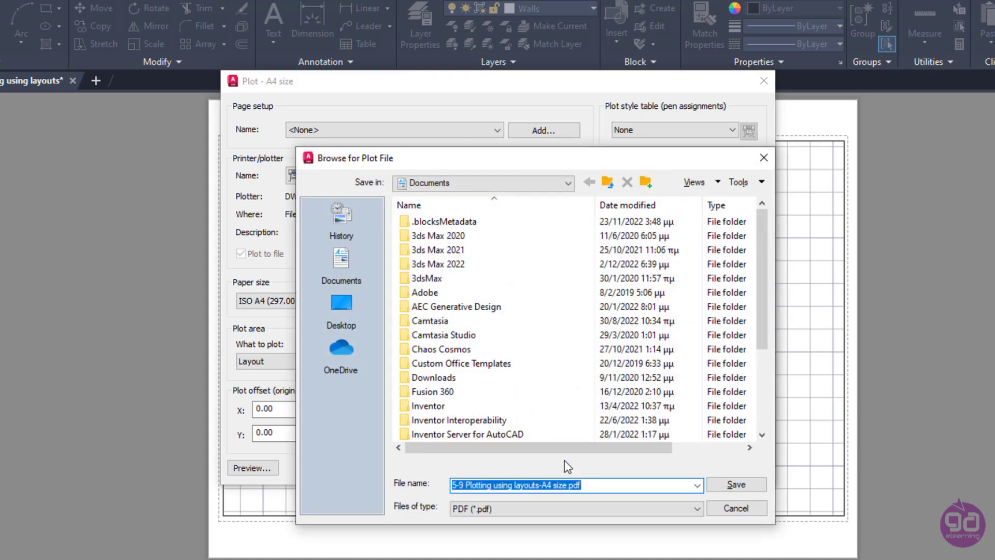
click(342, 306)
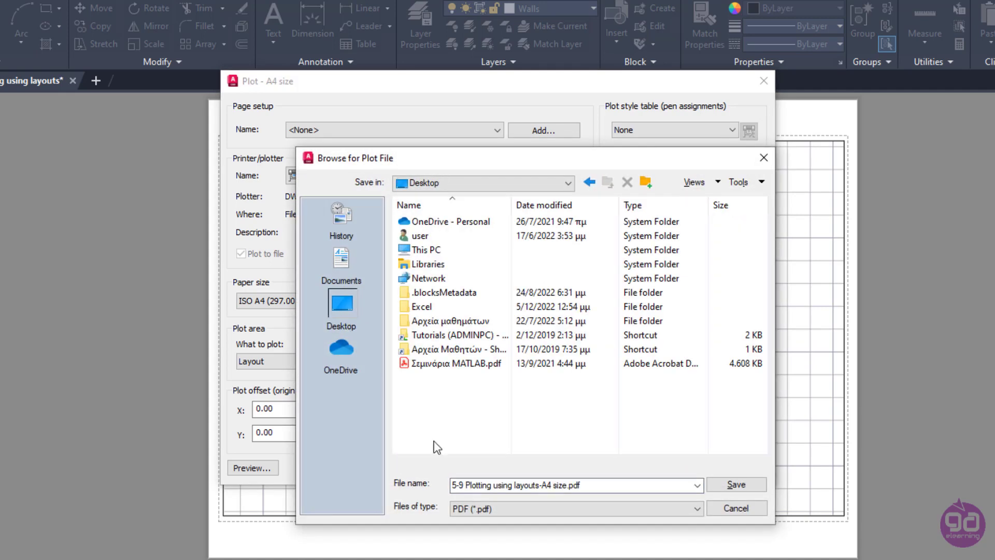
text(A4 siz)
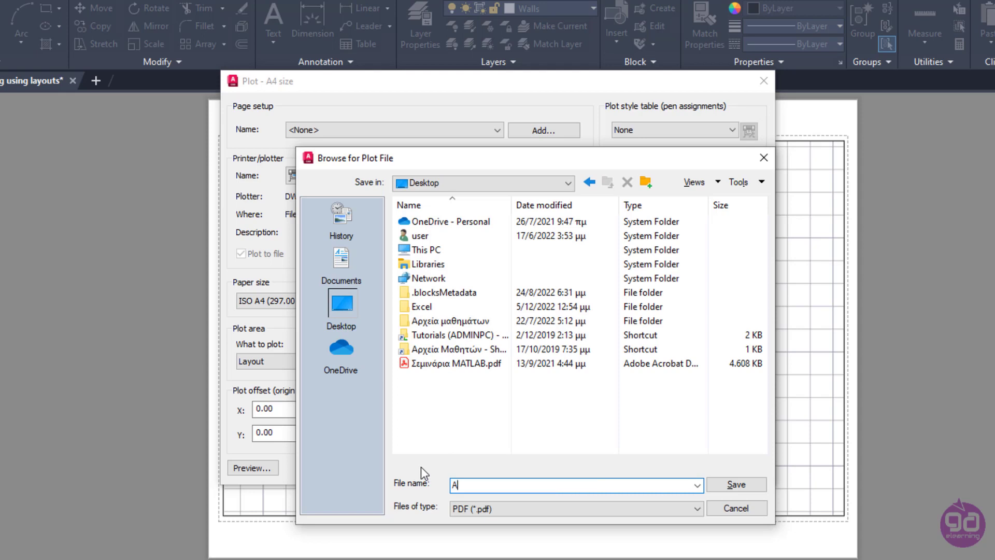
text(e)
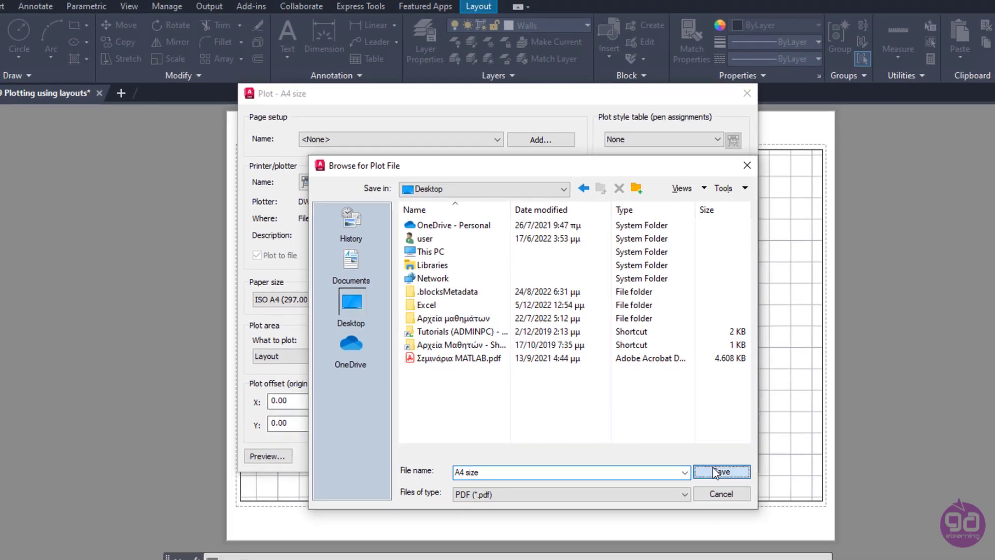
click(716, 472)
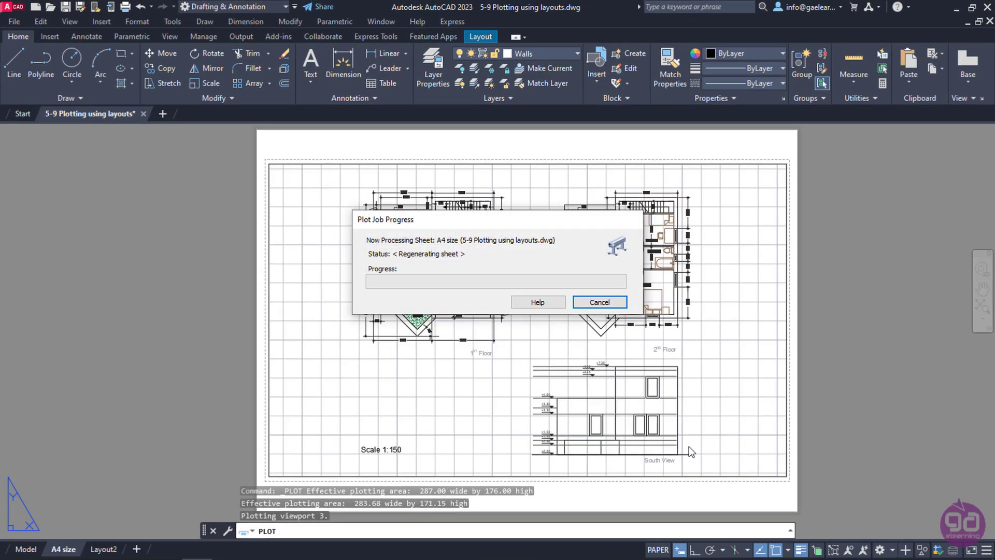